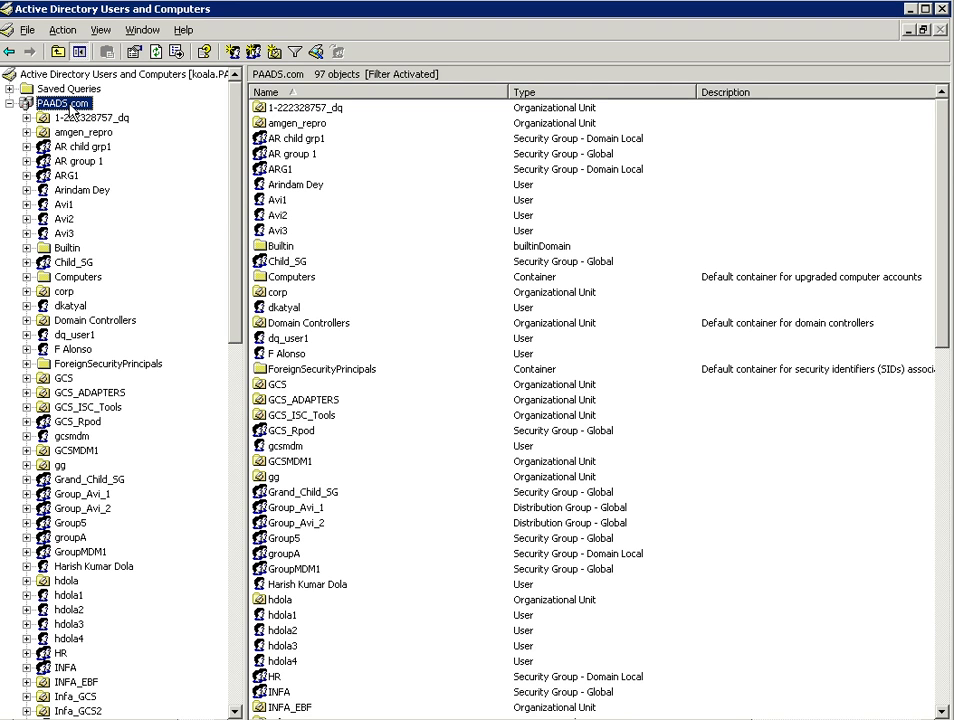
# Create an organizational unit named 1_nestedgroup directly under the PAADS.com domain.
pyautogui.rightClick(74, 105)
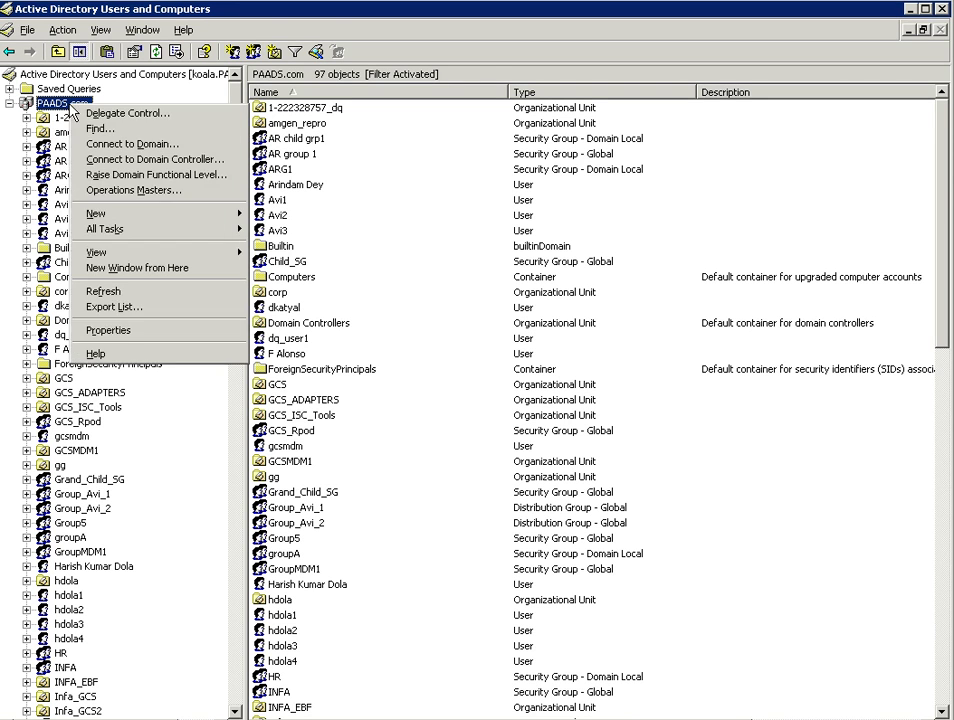
pyautogui.moveTo(145, 257)
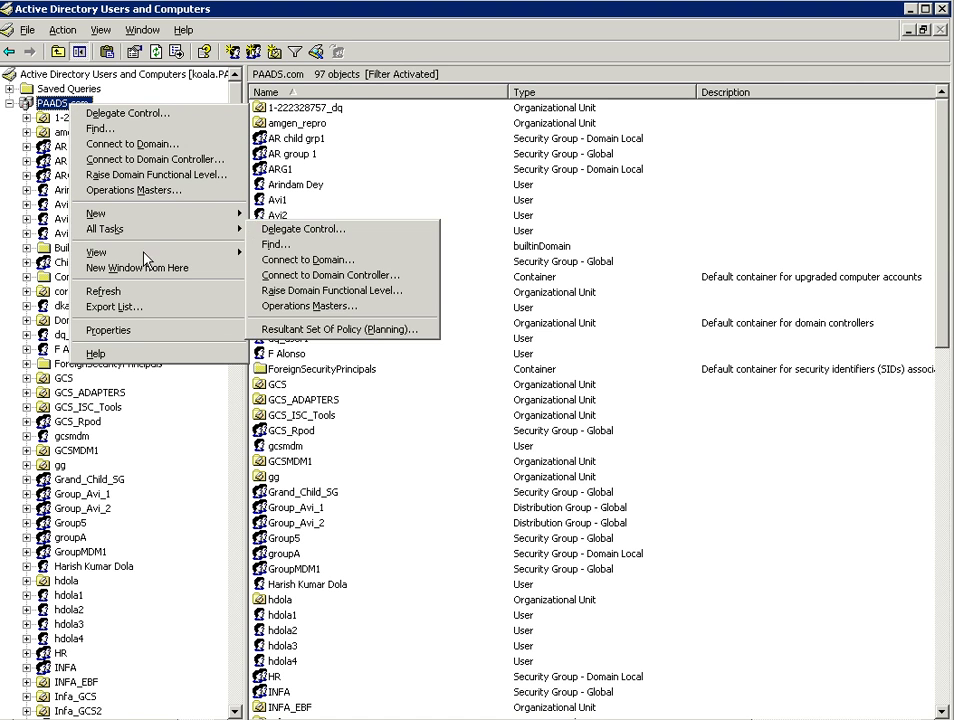
pyautogui.moveTo(145, 213)
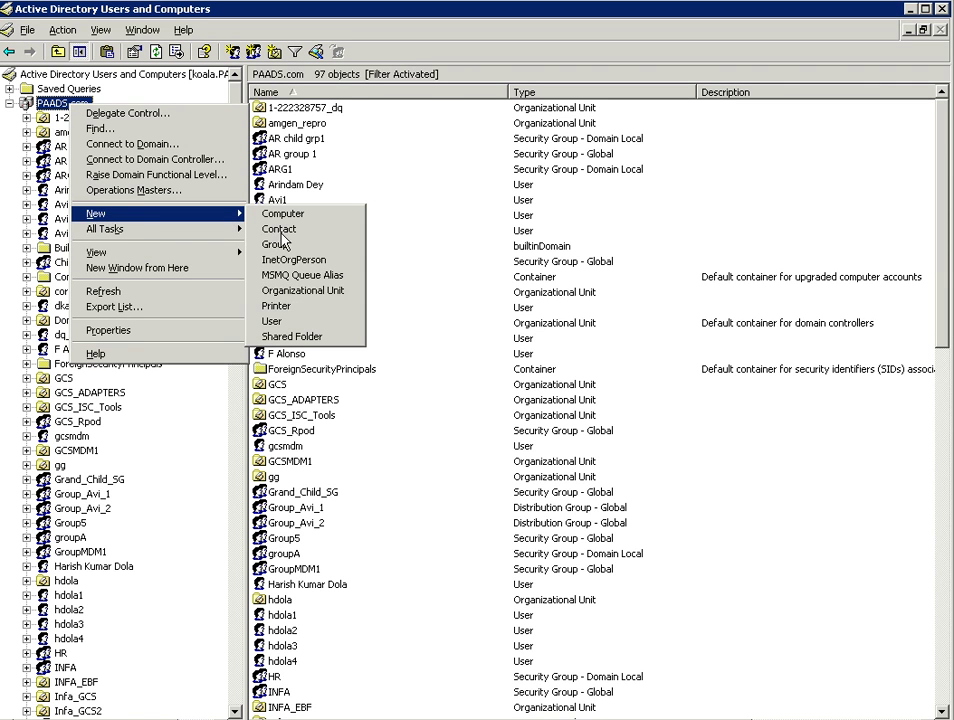
pyautogui.click(298, 291)
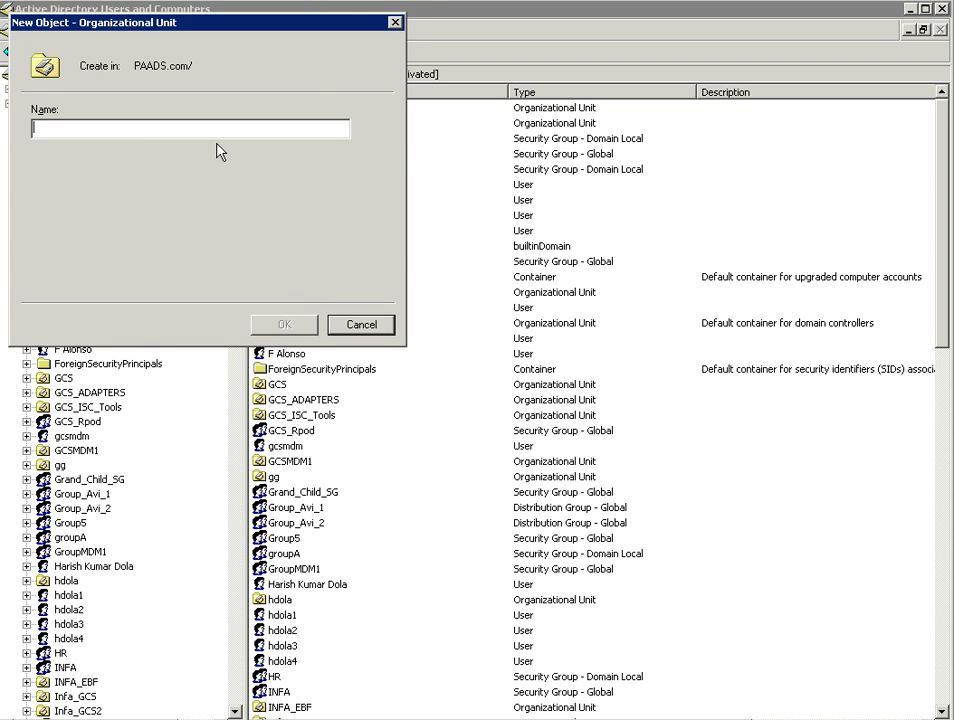
pyautogui.write('1_nested')
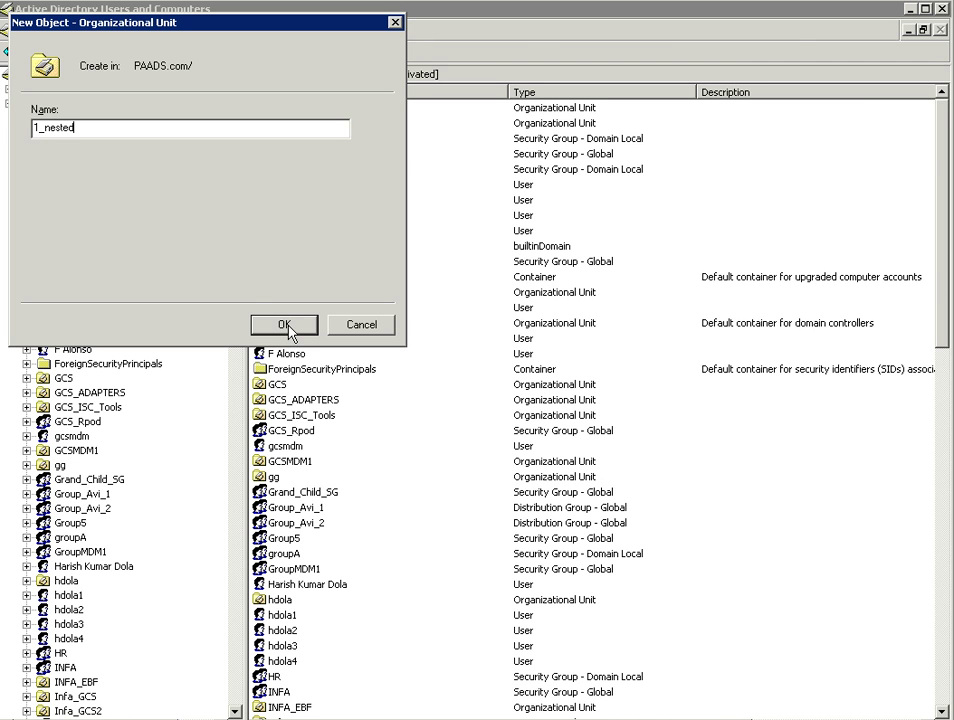
pyautogui.write('group')
pyautogui.click(284, 336)
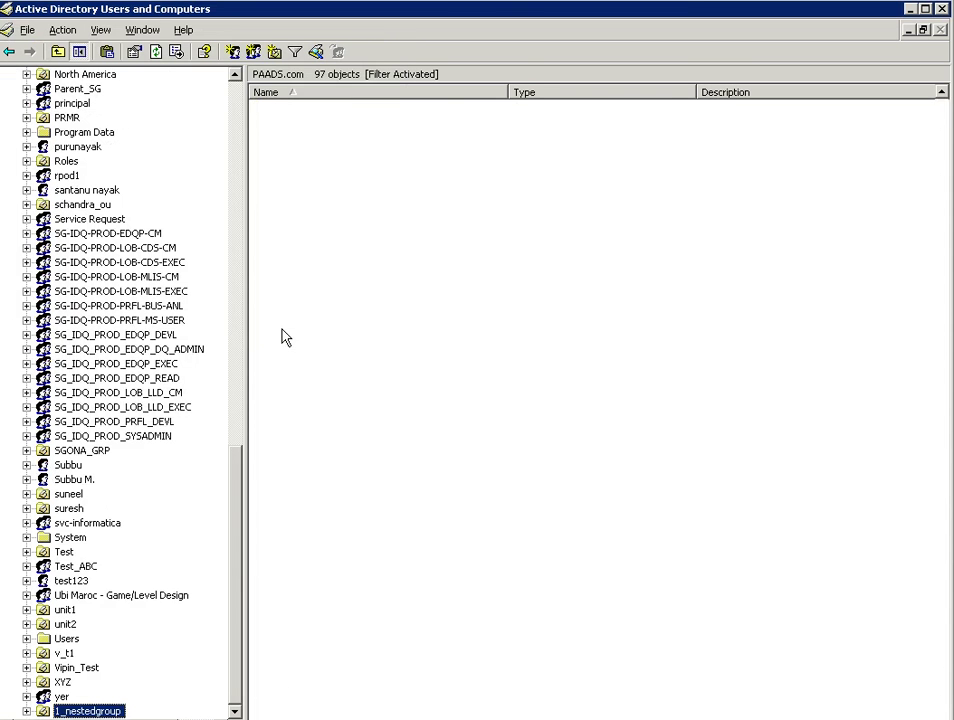
# Refresh the PAADS.com domain so its object tree is reloaded.
pyautogui.click(238, 144)
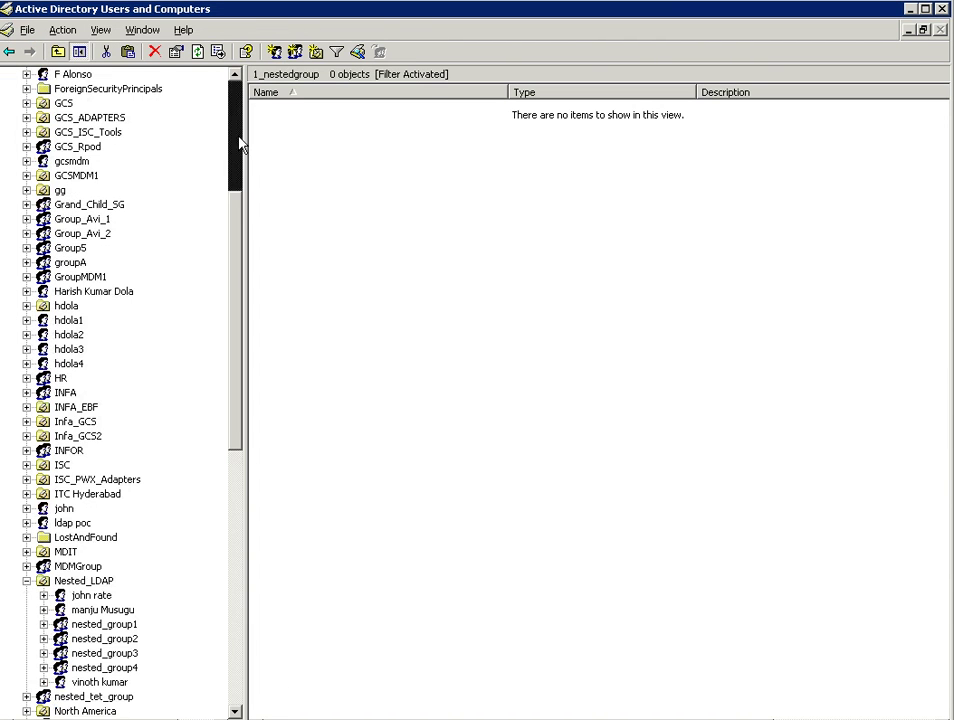
pyautogui.click(238, 144)
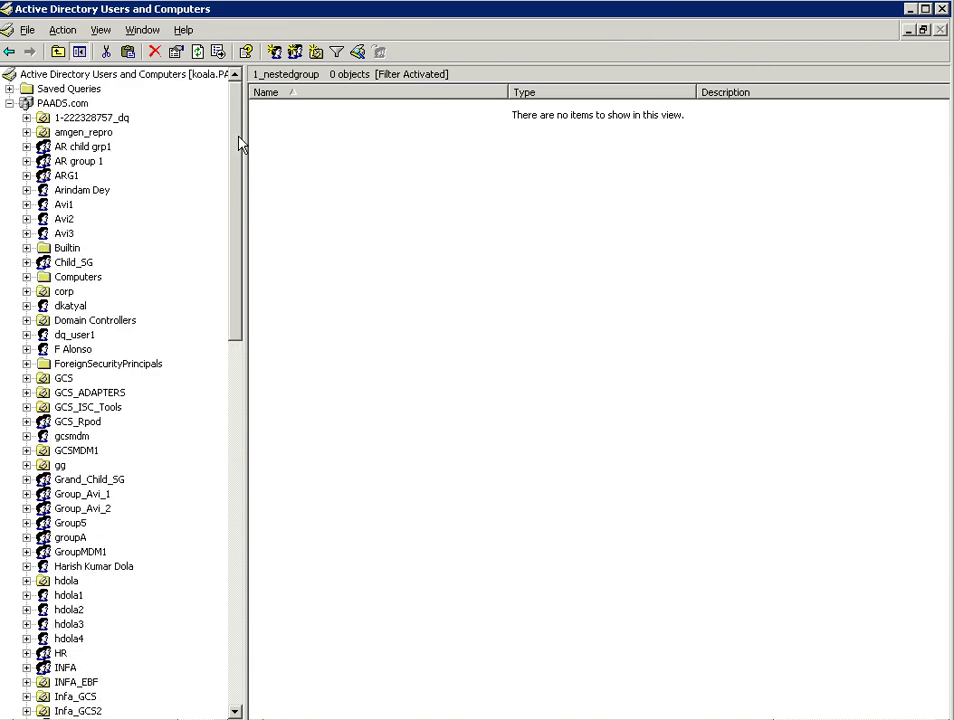
pyautogui.rightClick(67, 108)
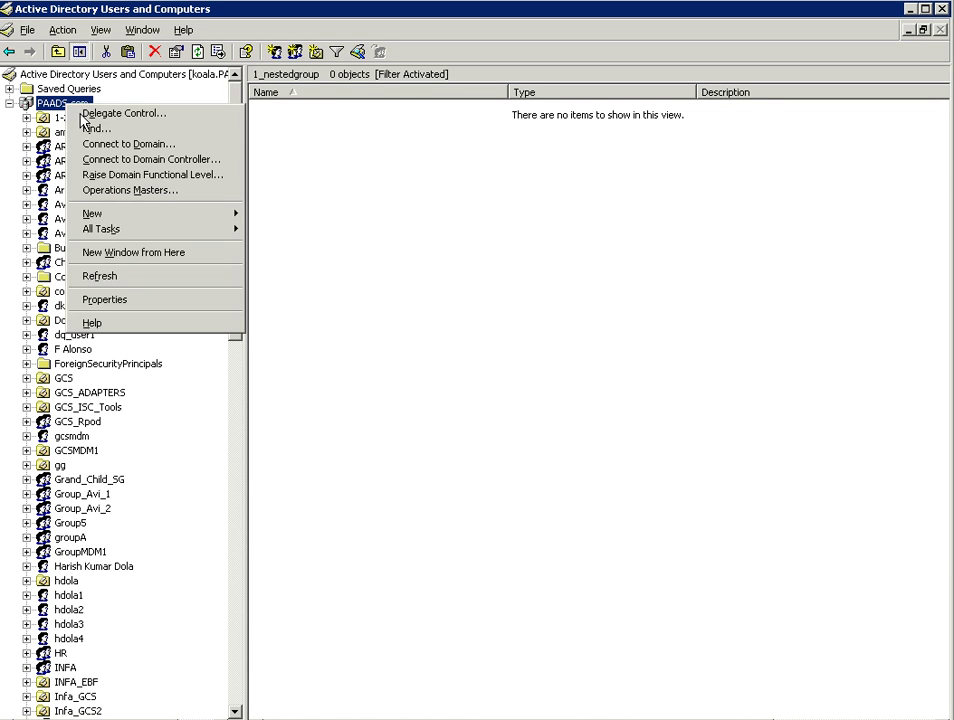
pyautogui.click(115, 277)
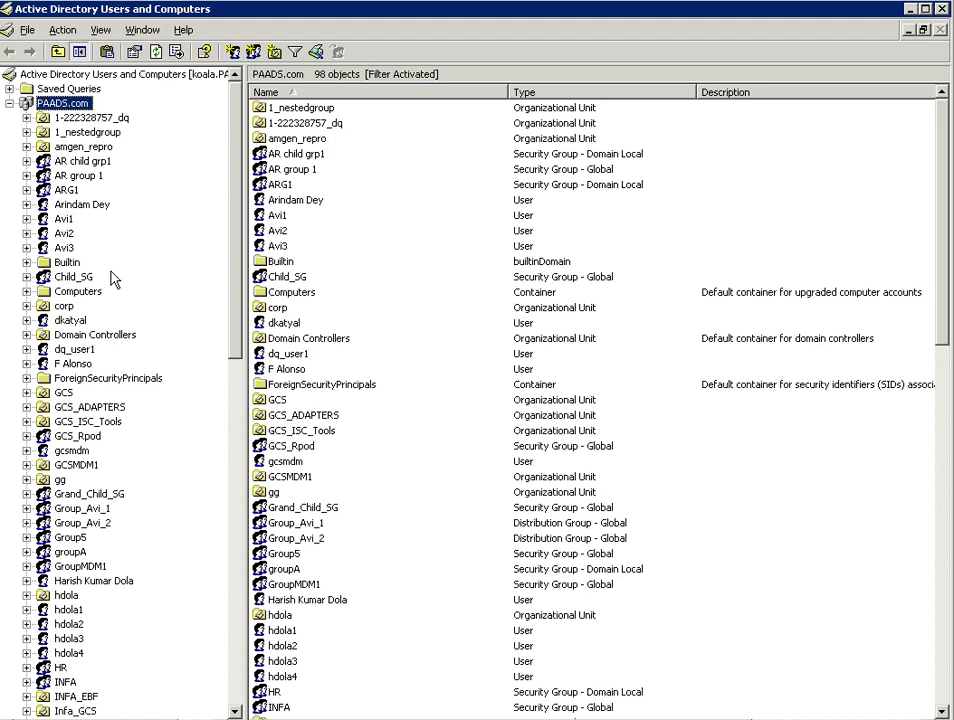
# Create a global security group named subgroup1 in the 1_nestedgroup organizational unit.
pyautogui.rightClick(83, 135)
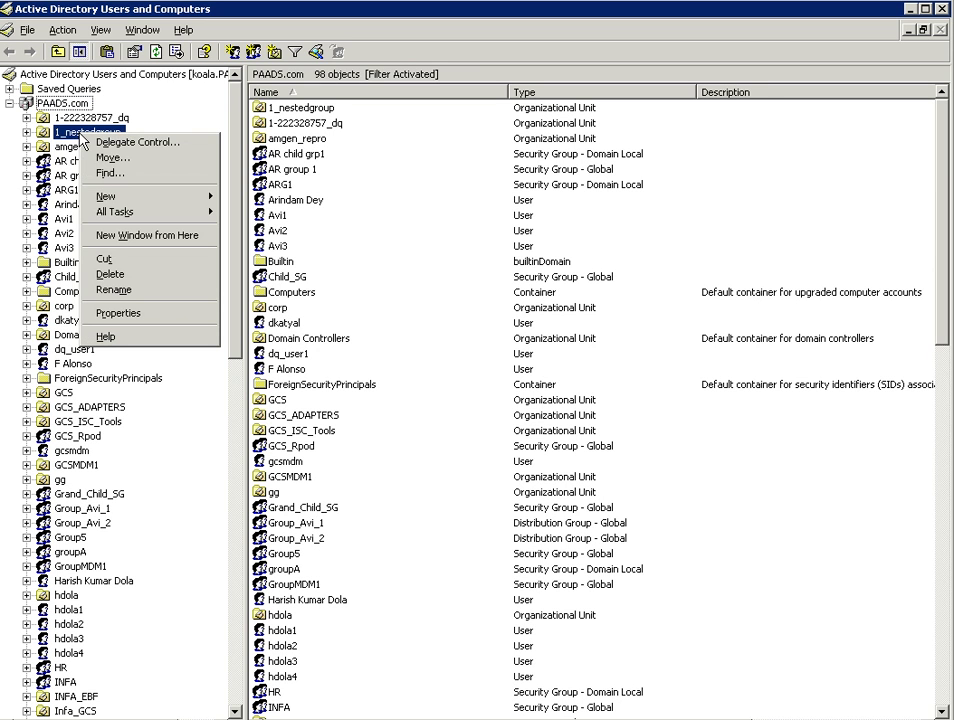
pyautogui.moveTo(126, 199)
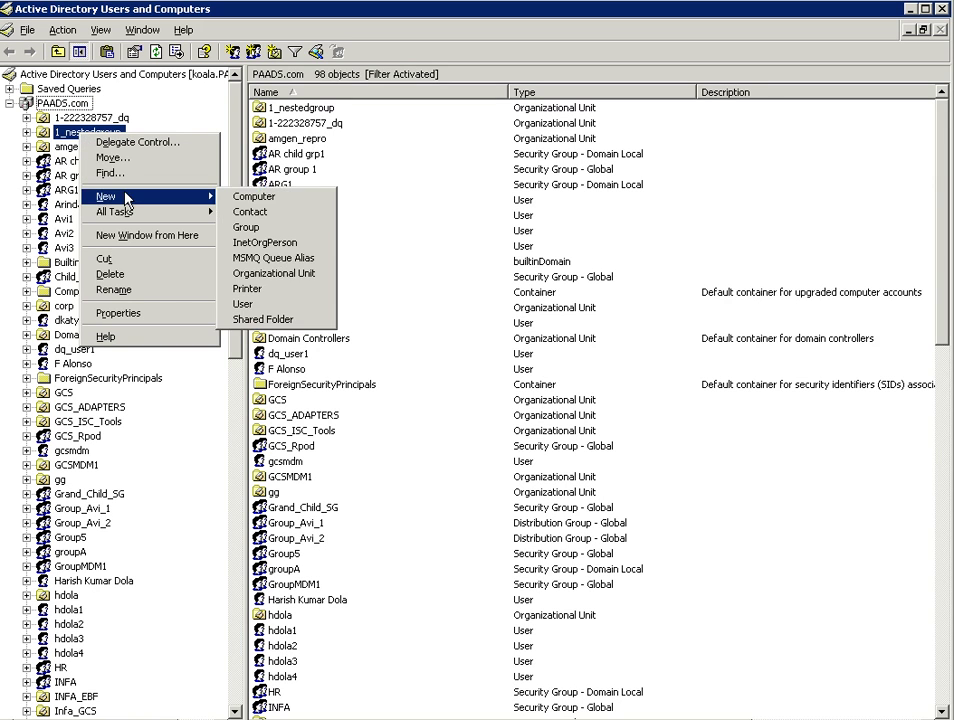
pyautogui.click(245, 228)
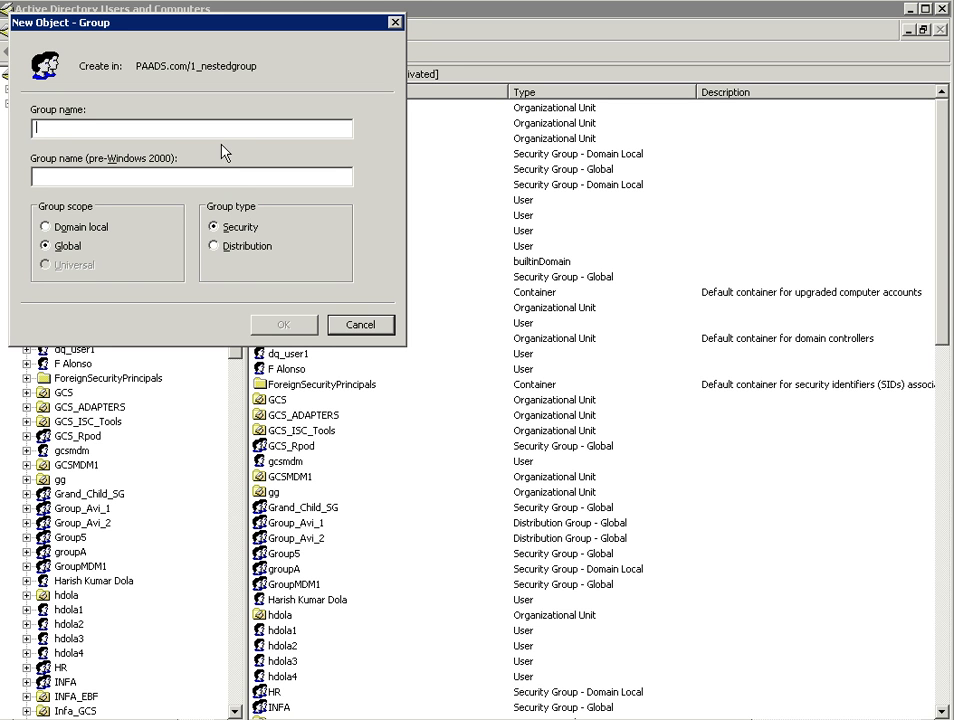
pyautogui.write('subgr')
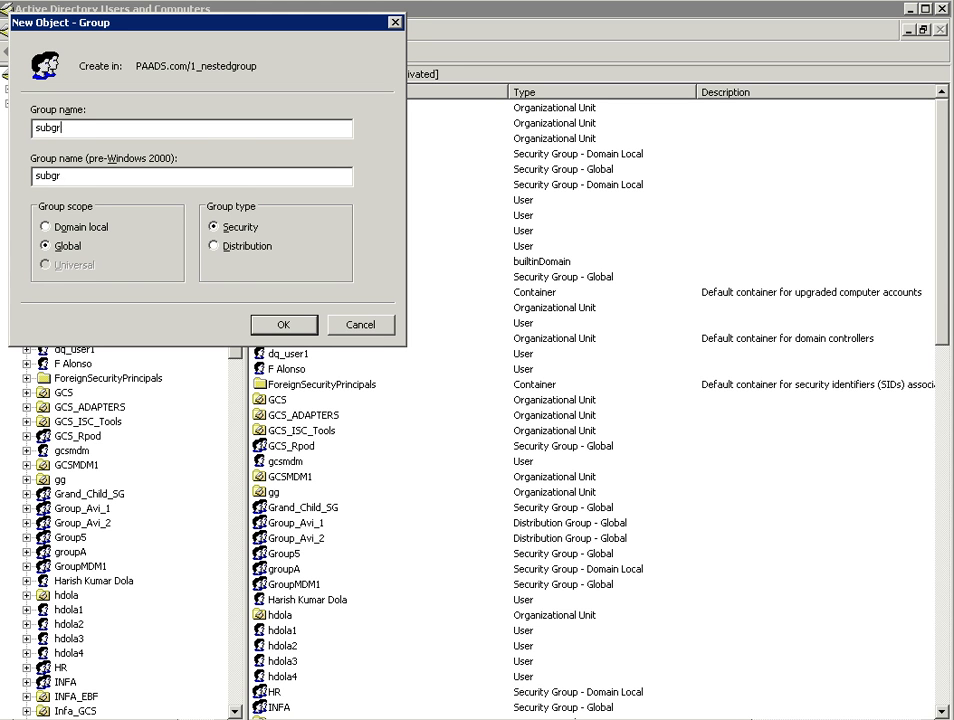
pyautogui.write('oups1')
pyautogui.press('BackSpace')
pyautogui.press('BackSpace')
pyautogui.write('1')
pyautogui.click(284, 326)
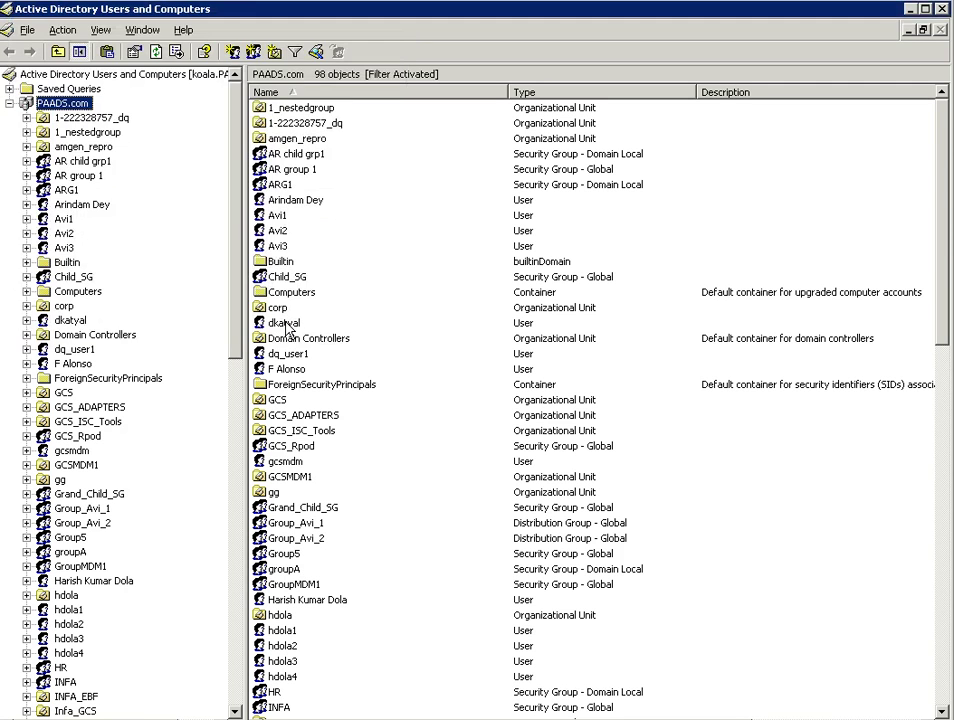
# Create a second global security group, named subgroup2, in the 1_nestedgroup organizational unit.
pyautogui.rightClick(90, 137)
pyautogui.moveTo(160, 201)
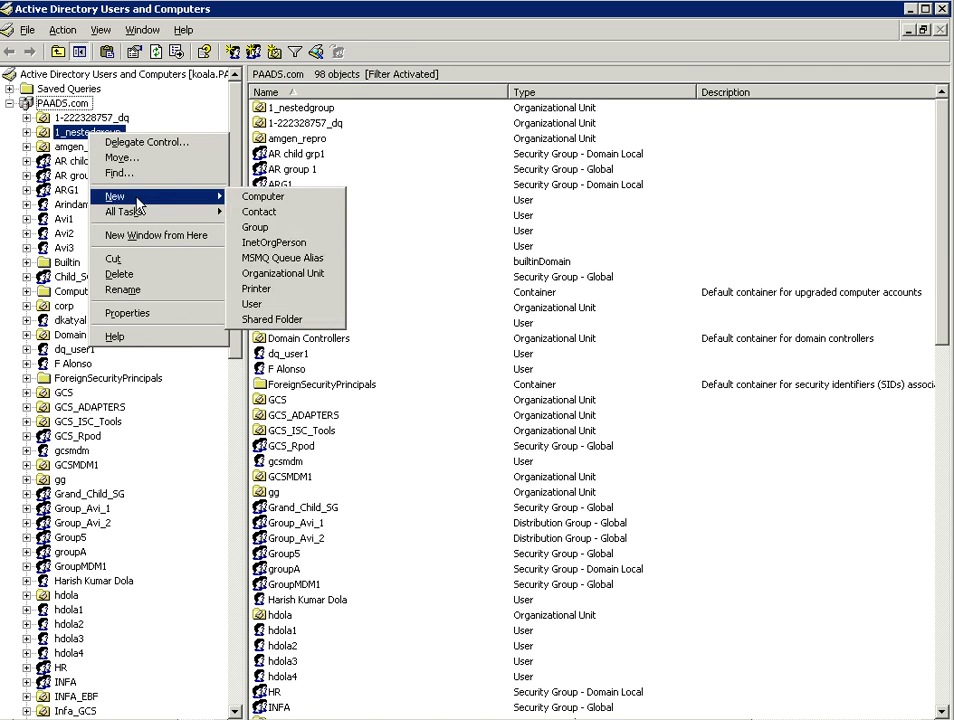
pyautogui.click(265, 228)
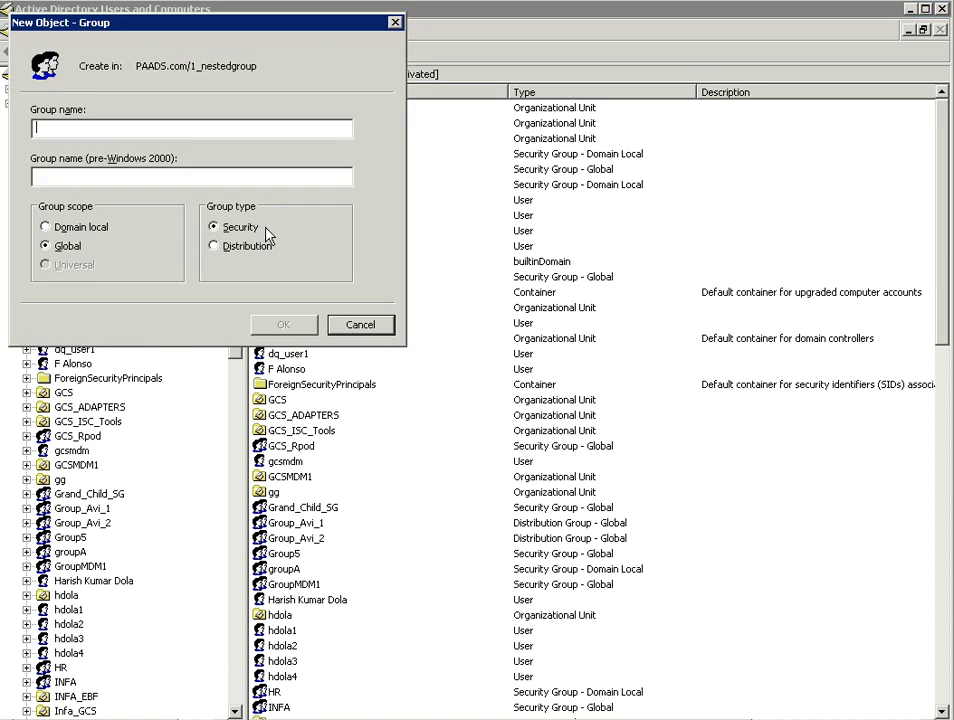
pyautogui.write('sub')
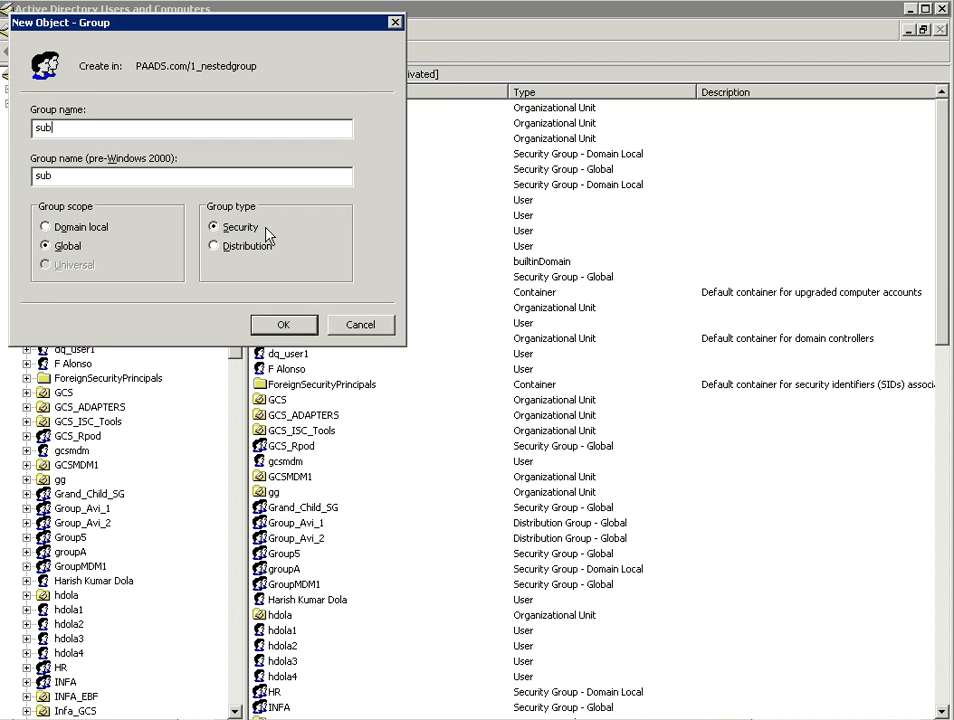
pyautogui.write('group2')
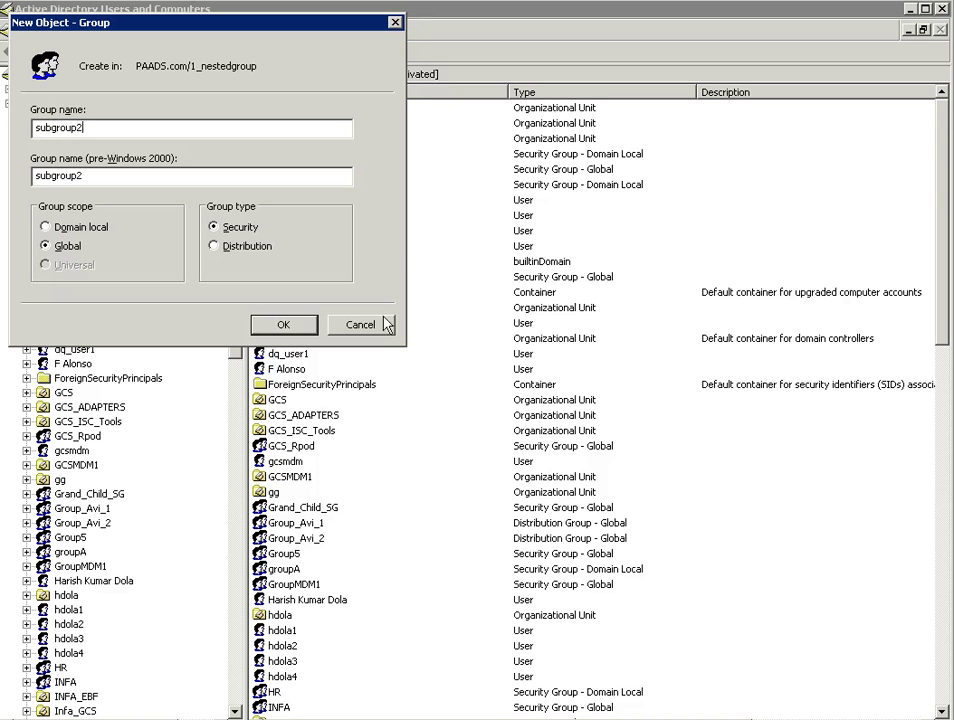
pyautogui.click(284, 326)
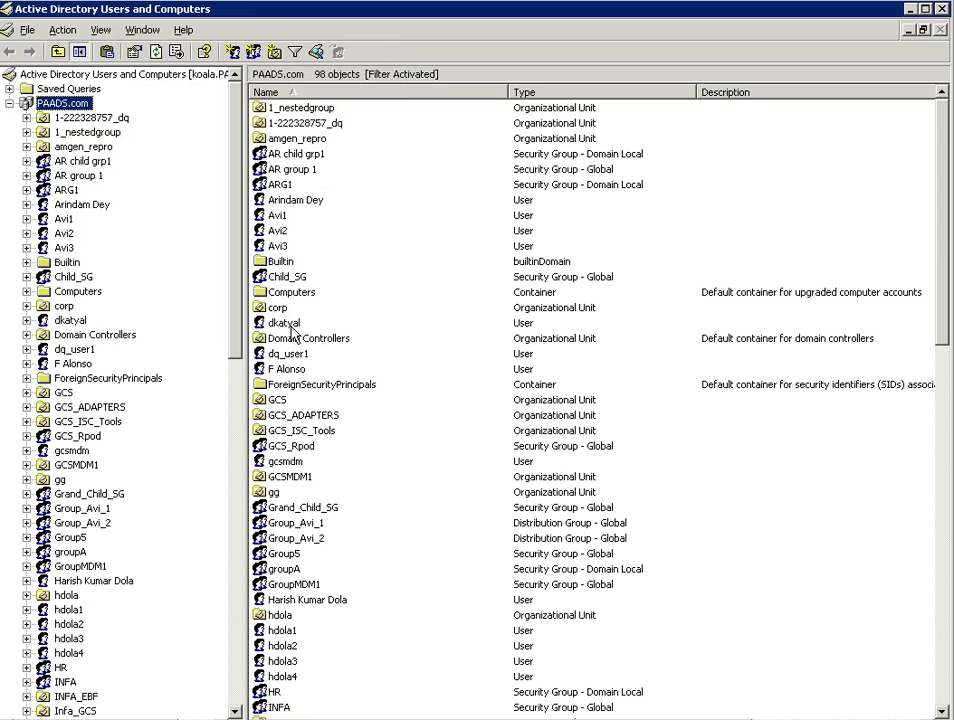
# Create a security group named Nestedgroup with Domain local scope in the 1_nestedgroup organizational unit.
pyautogui.click(86, 133)
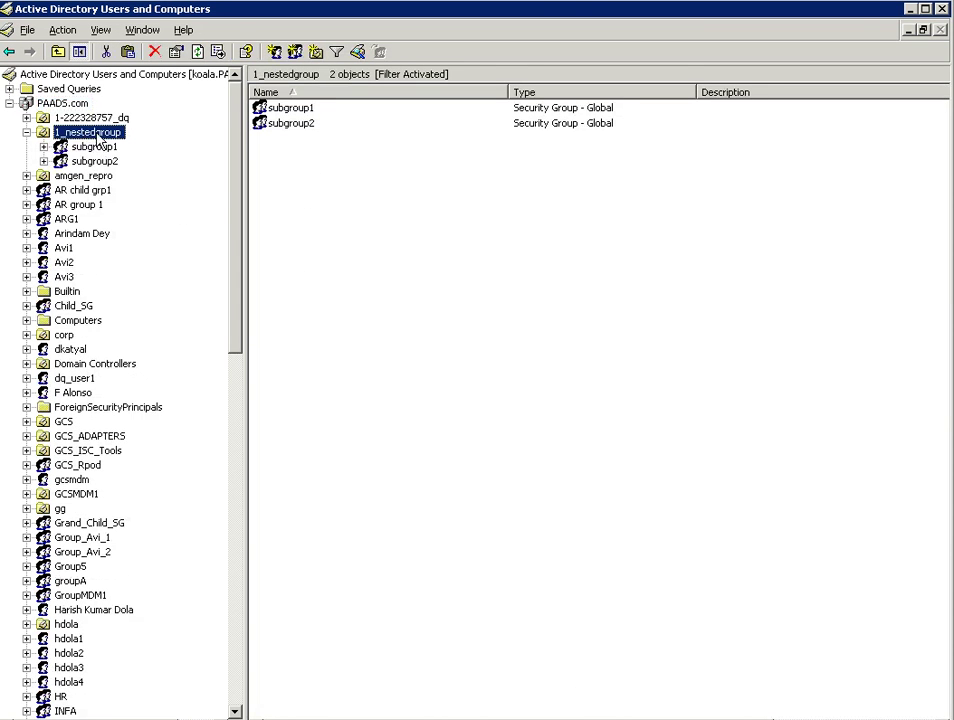
pyautogui.rightClick(99, 138)
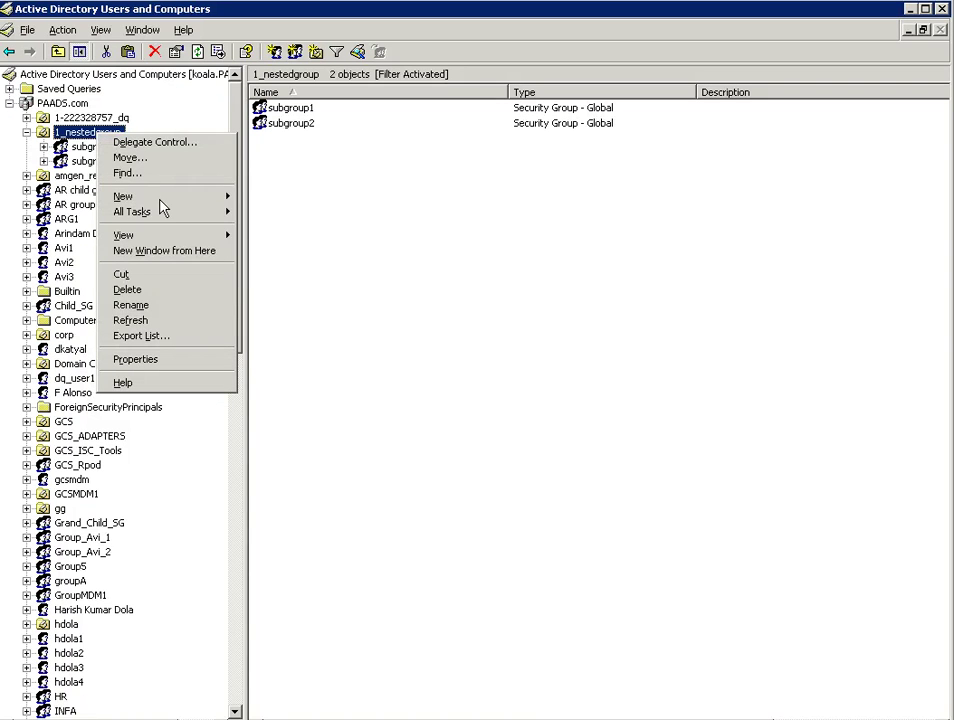
pyautogui.moveTo(168, 202)
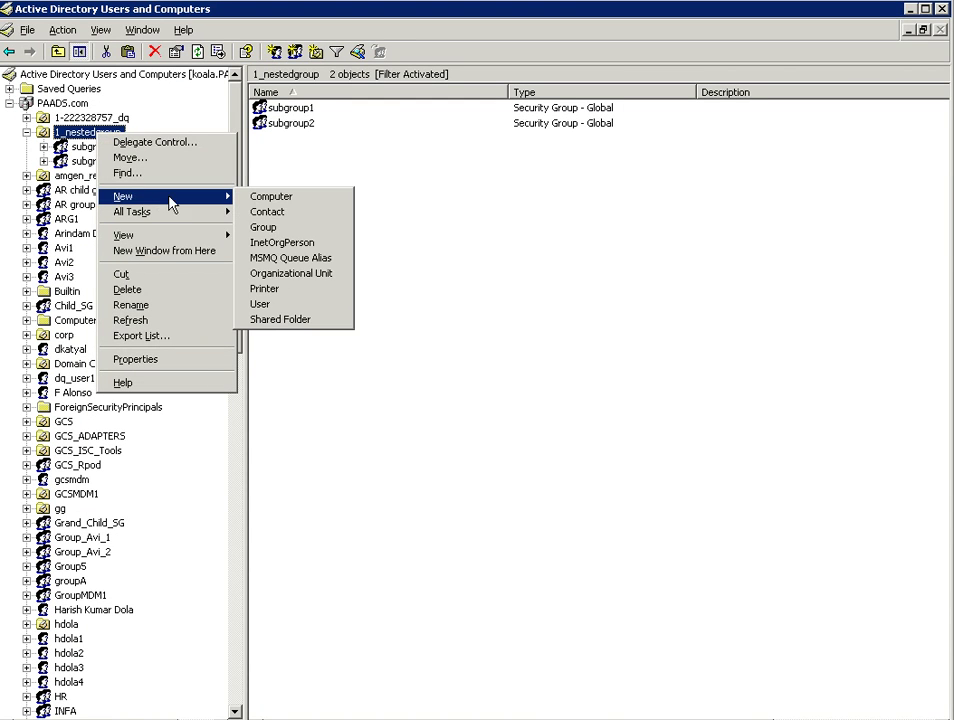
pyautogui.click(264, 228)
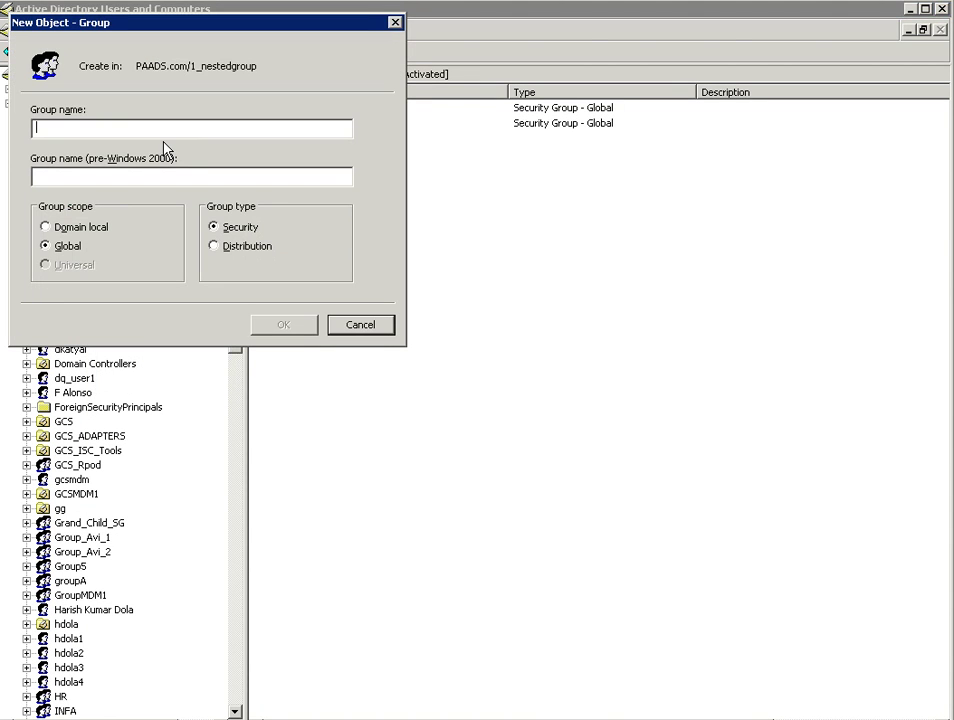
pyautogui.write('Neste')
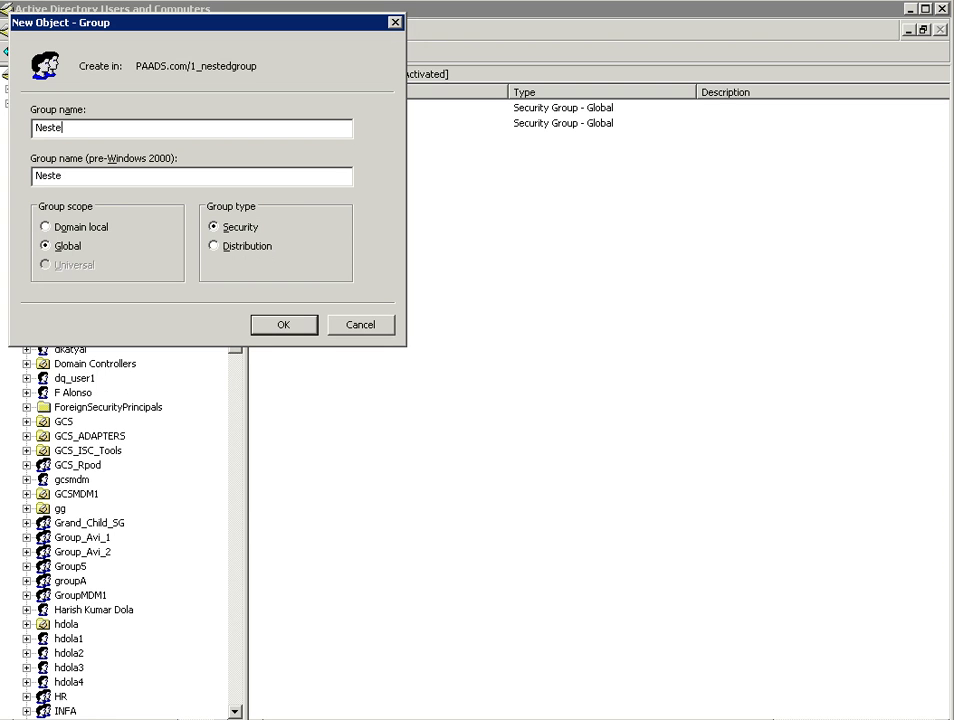
pyautogui.write('dgrou')
pyautogui.press('BackSpace')
pyautogui.write('up')
pyautogui.click(45, 228)
pyautogui.click(288, 330)
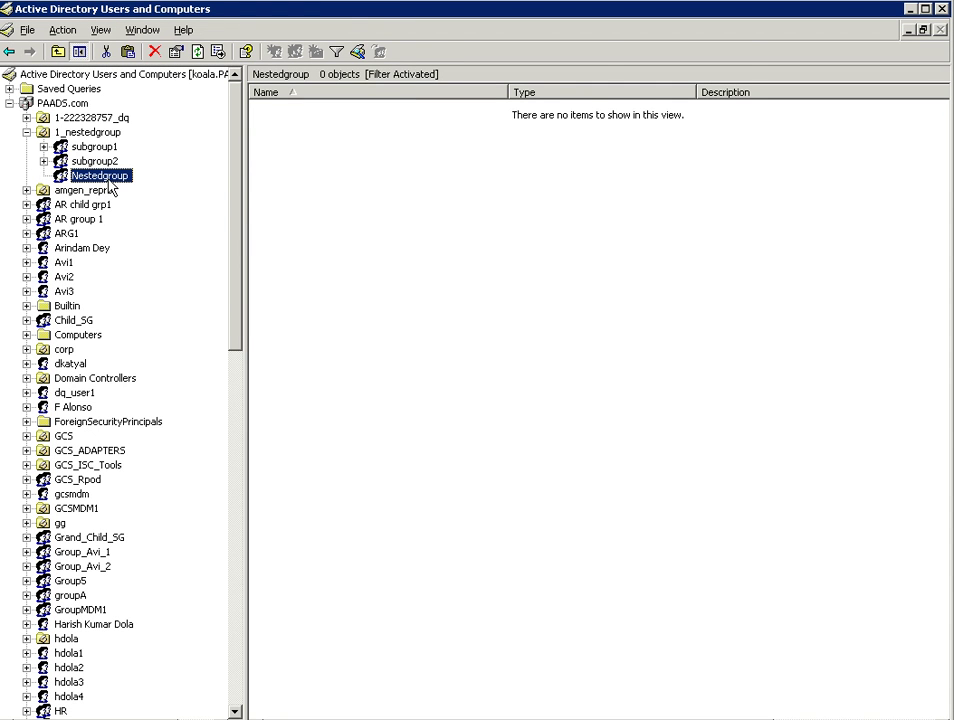
# Open the properties of Nestedgroup and add subgroup1 to its members.
pyautogui.rightClick(110, 186)
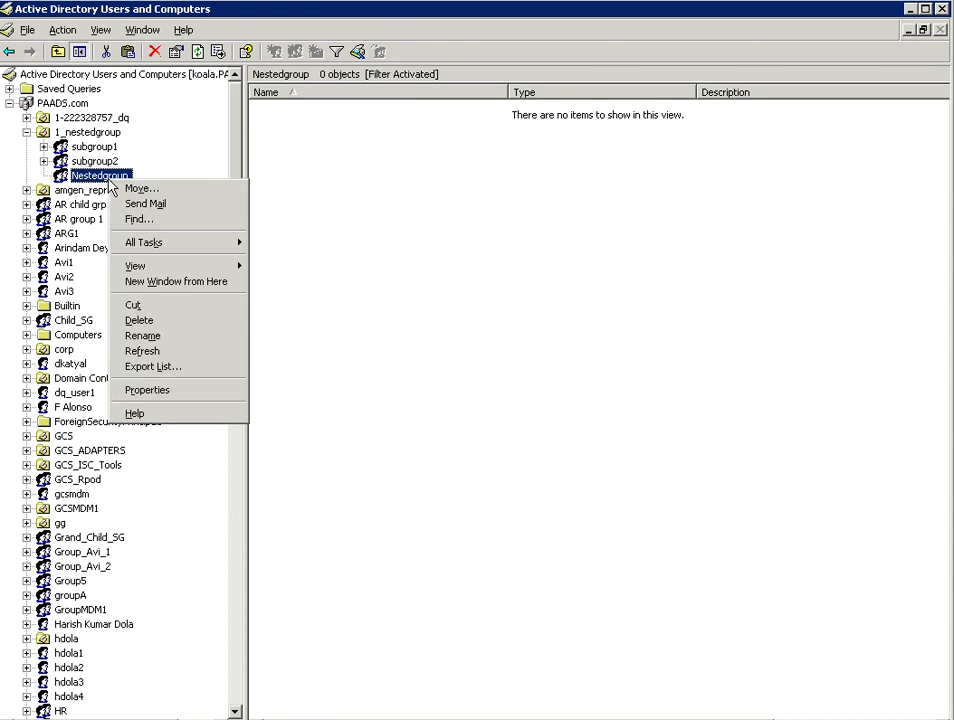
pyautogui.click(165, 391)
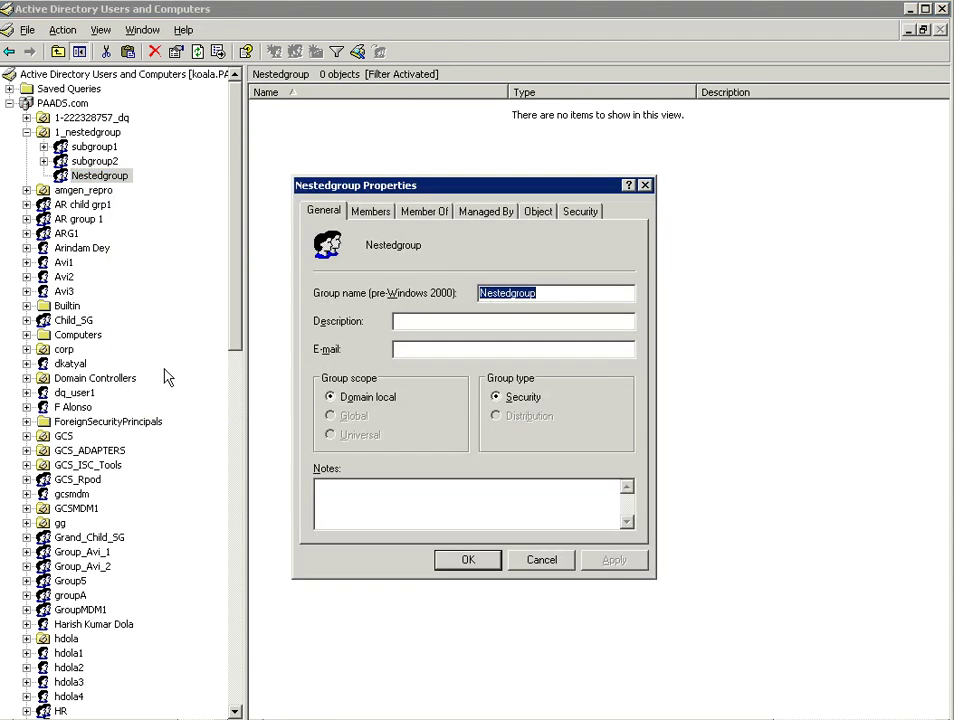
pyautogui.click(372, 212)
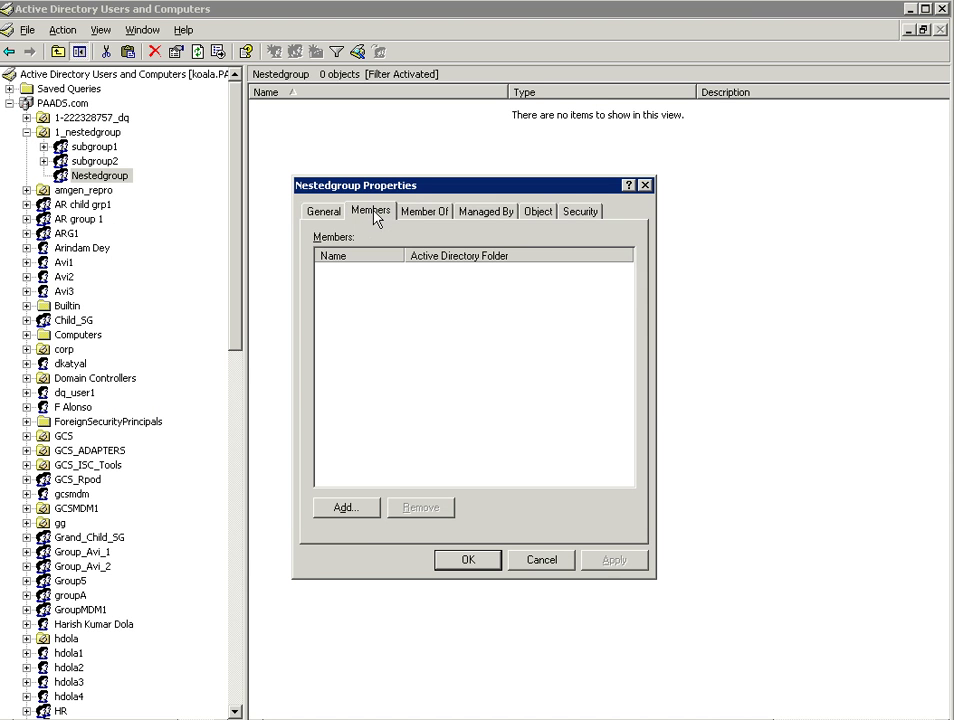
pyautogui.click(359, 509)
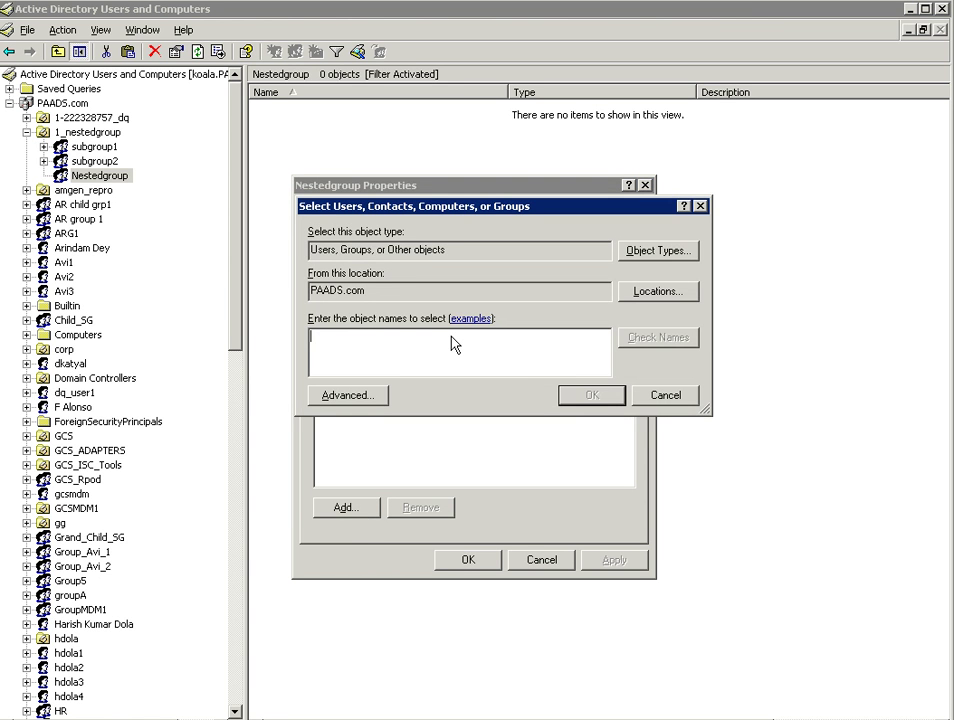
pyautogui.write('subgr')
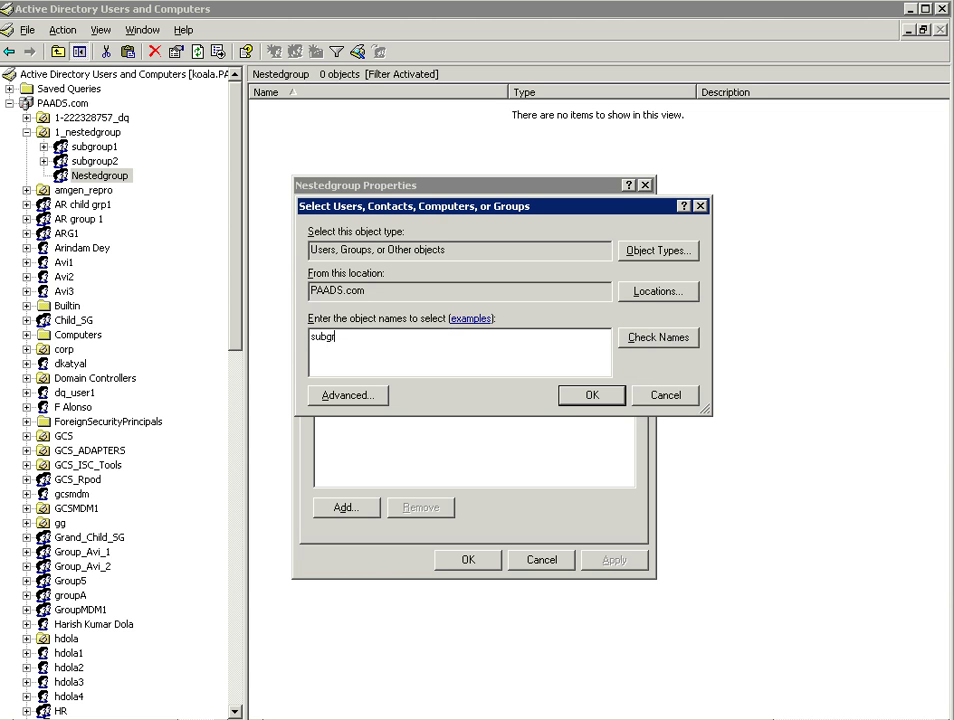
pyautogui.write('oup1')
pyautogui.click(590, 395)
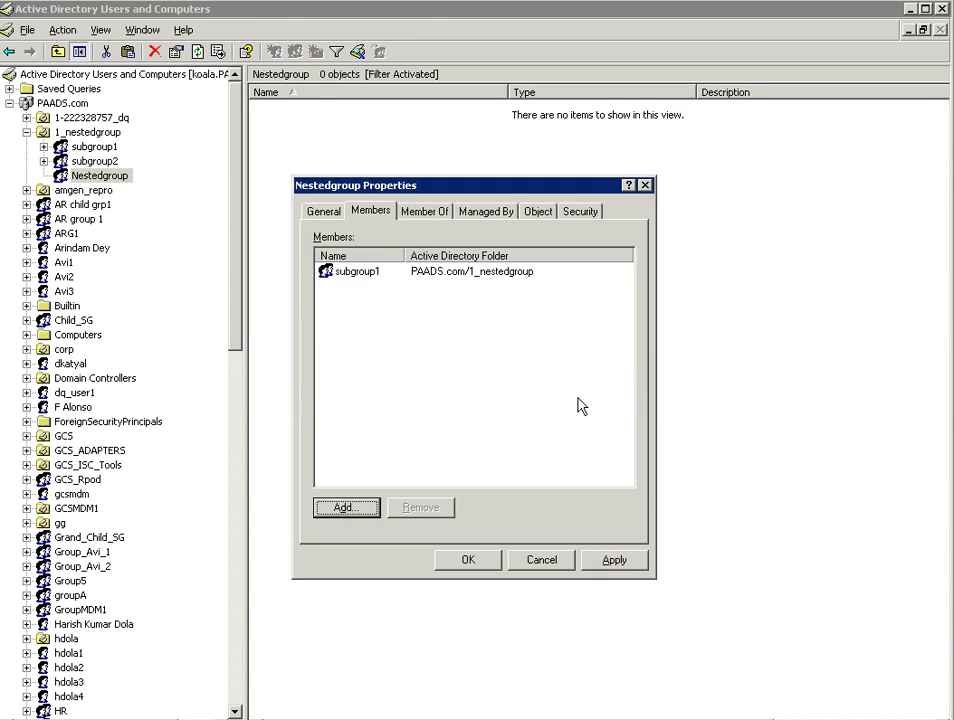
# Add subgroup2 to the members of Nestedgroup as well.
pyautogui.click(345, 508)
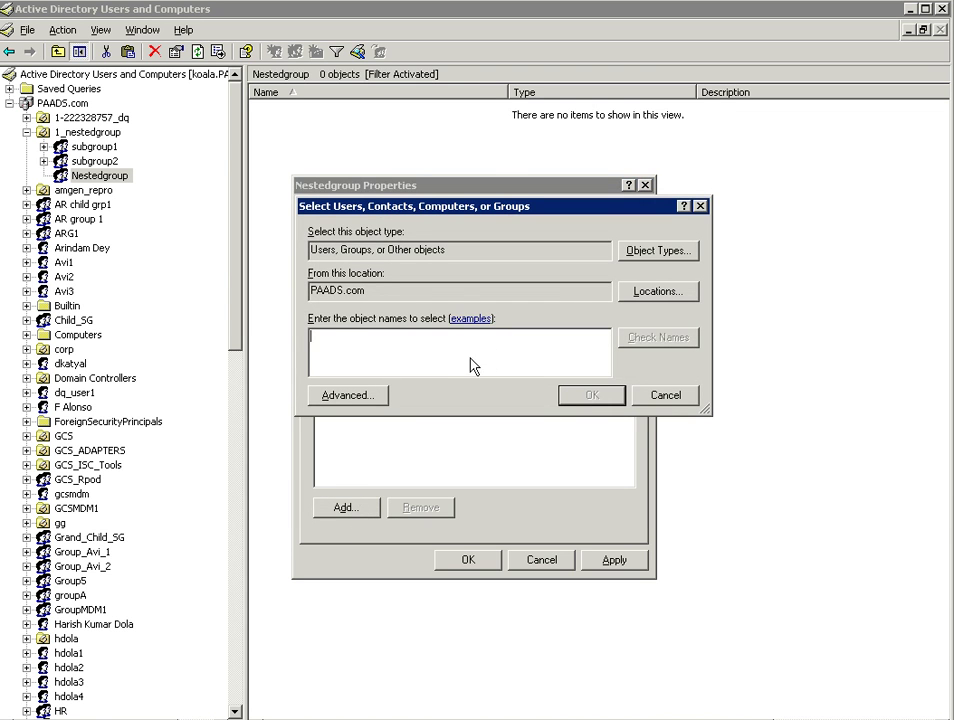
pyautogui.write('sub')
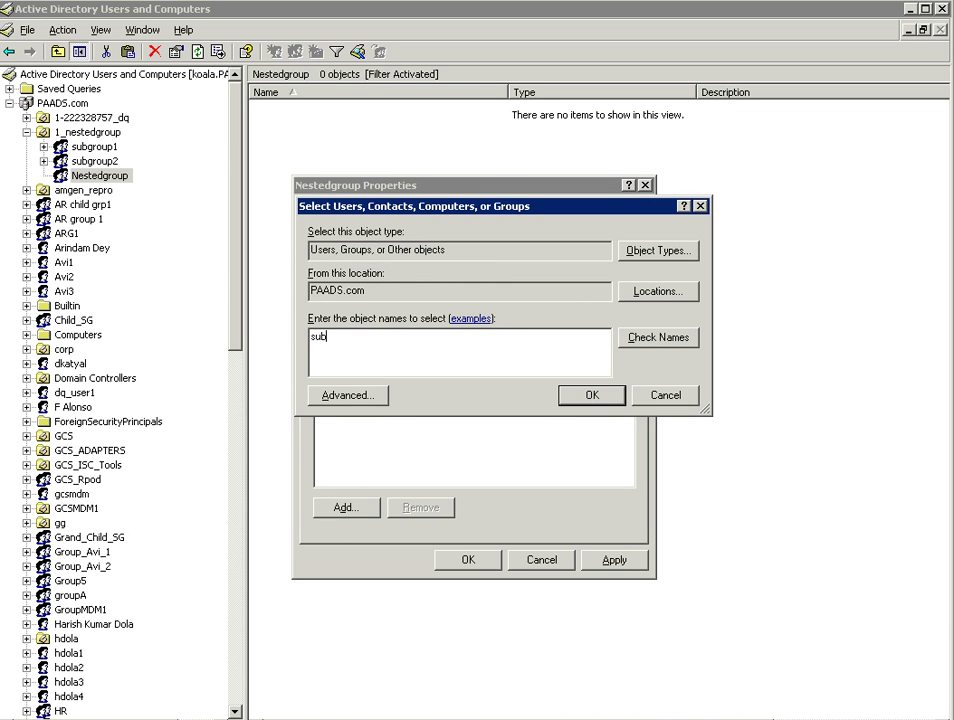
pyautogui.write('group2')
pyautogui.click(607, 396)
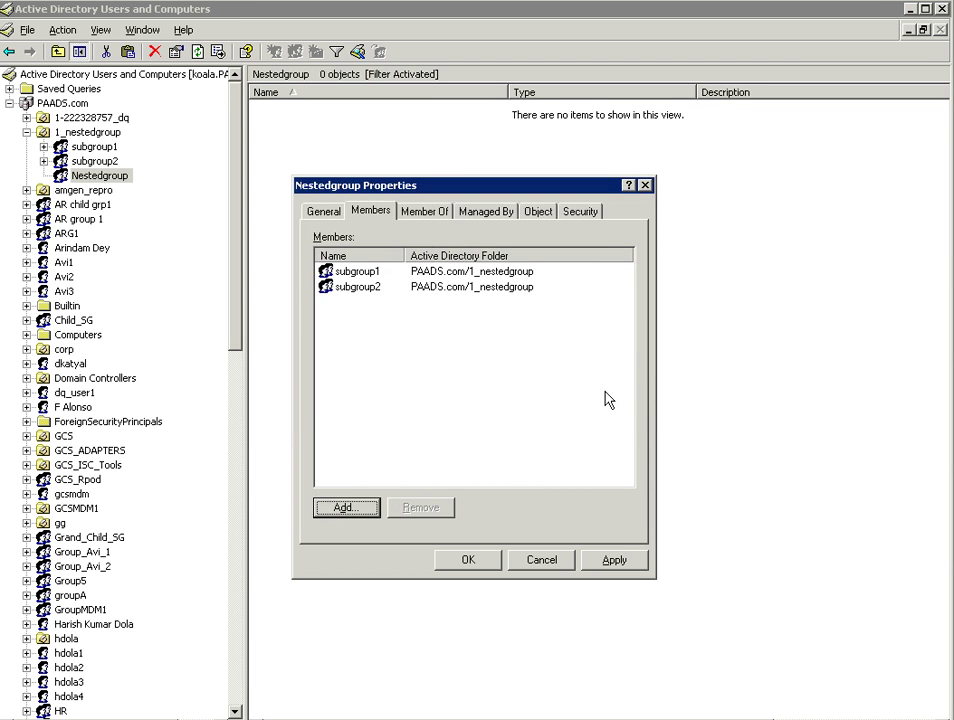
# Apply the membership changes to Nestedgroup and close its properties.
pyautogui.click(620, 561)
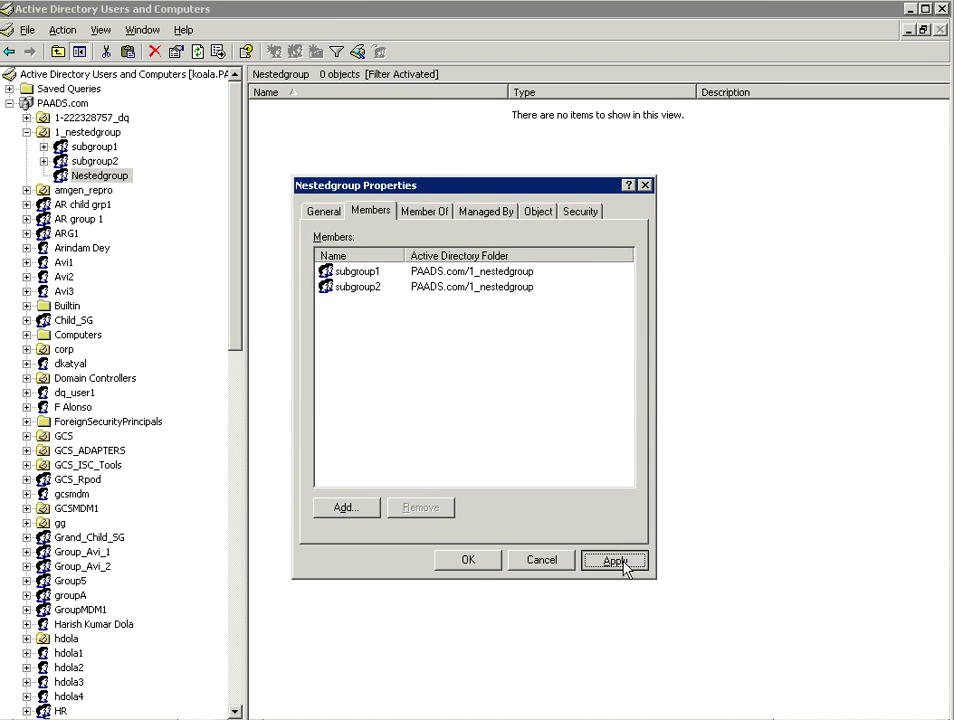
pyautogui.click(468, 560)
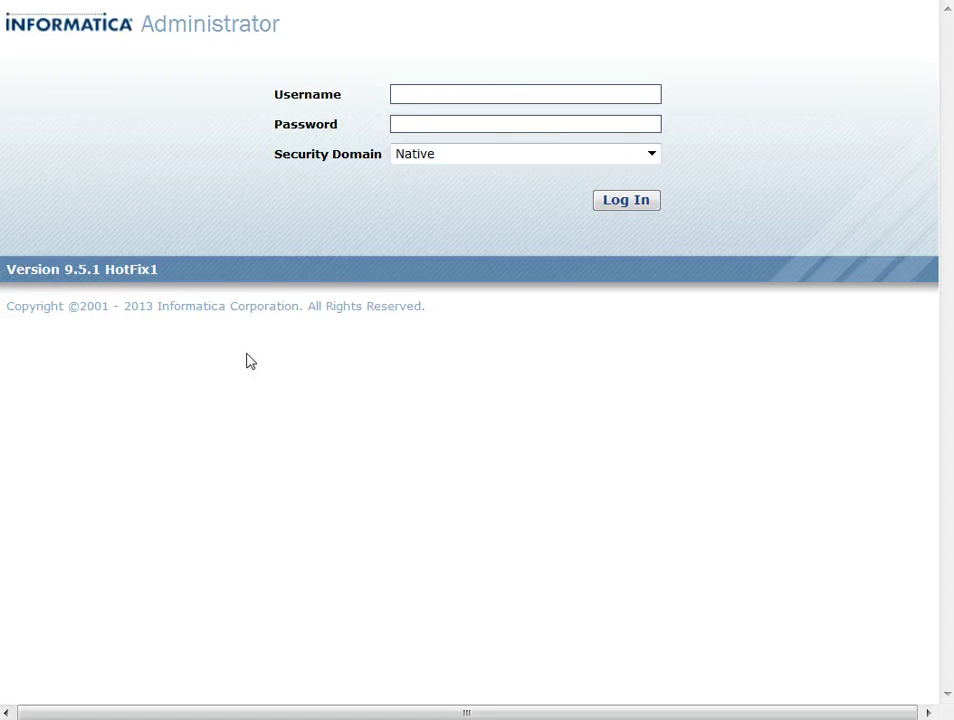
# Switch to Informatica Administrator and log in to the Native security domain with the administrator account's username and password.
pyautogui.doubleClick(238, 25)
pyautogui.hotkey('ctrl', 'c')
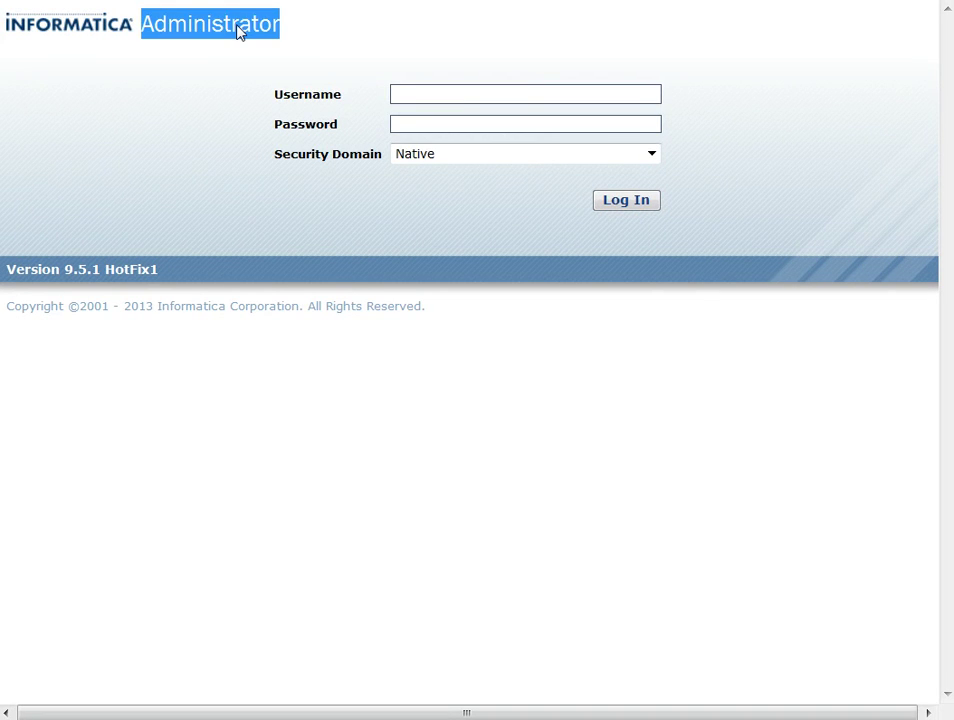
pyautogui.click(433, 95)
pyautogui.hotkey('ctrl', 'v')
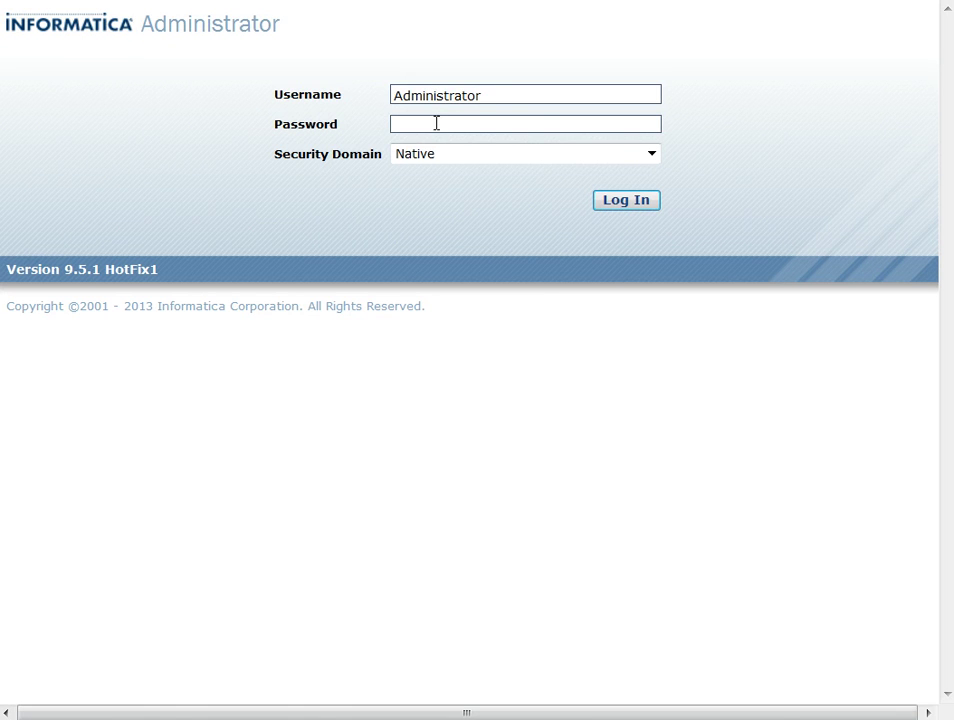
pyautogui.hotkey('ctrl', 'v')
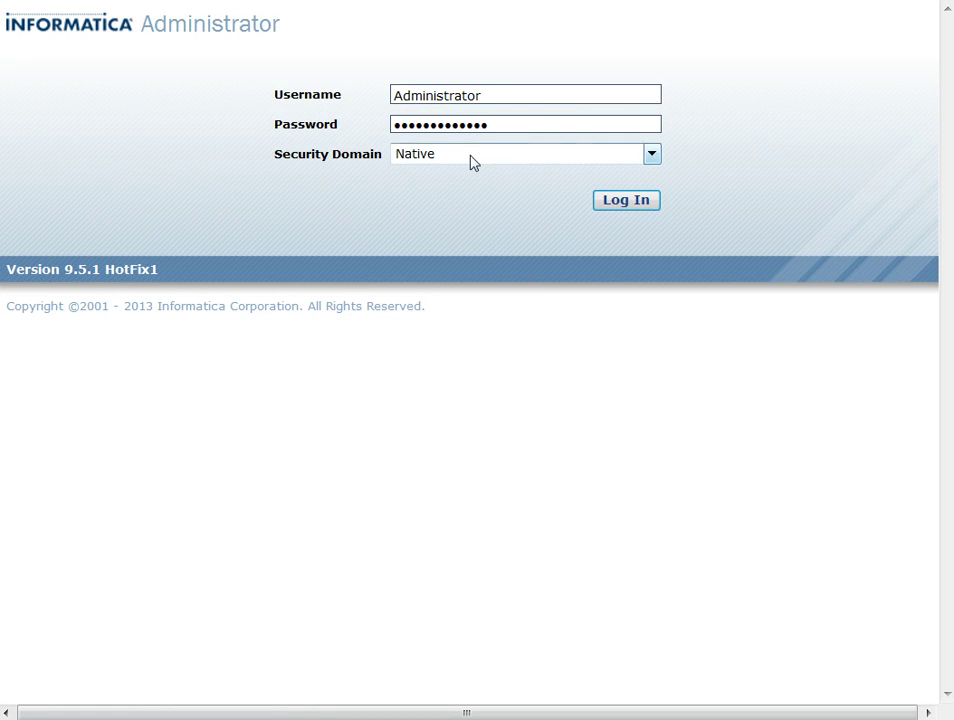
pyautogui.click(641, 204)
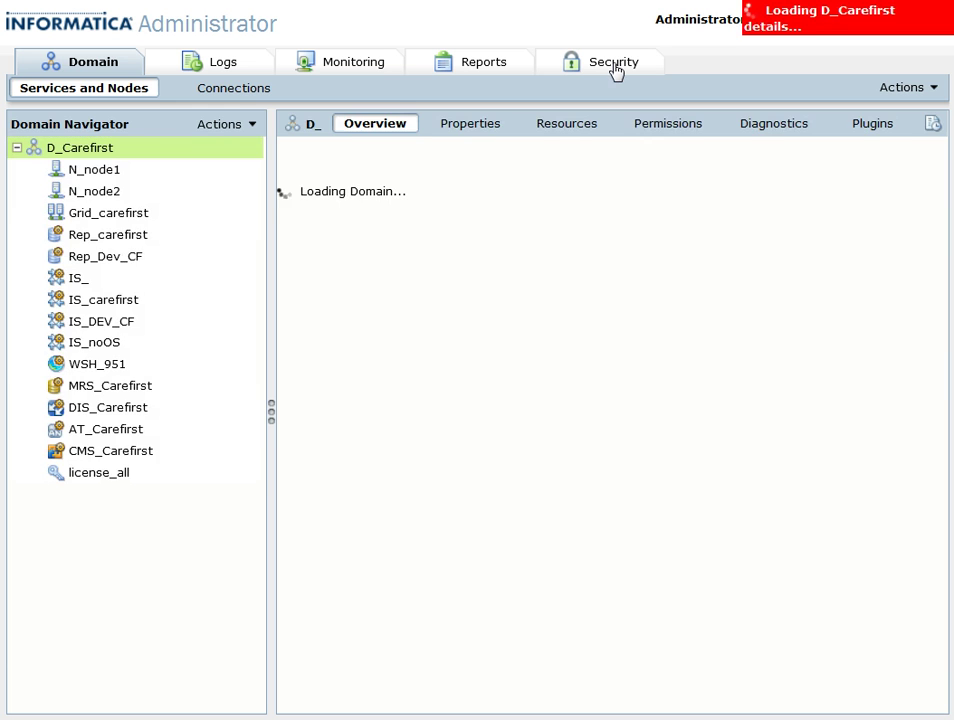
# Open the LDAP configuration in the security settings and test the connection to the koala server.
pyautogui.click(614, 64)
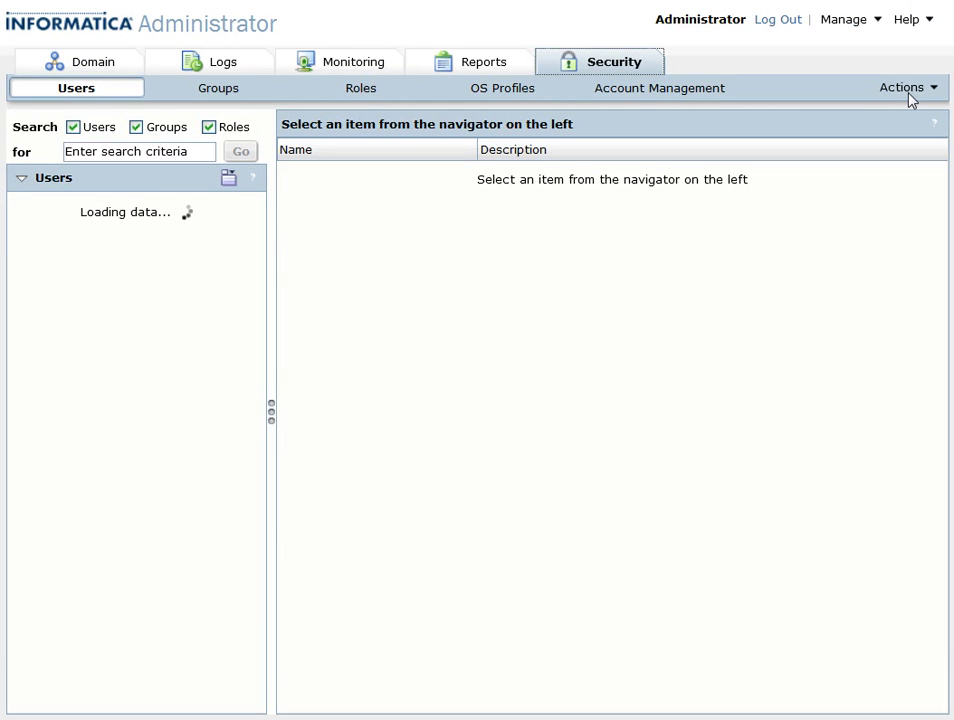
pyautogui.click(913, 94)
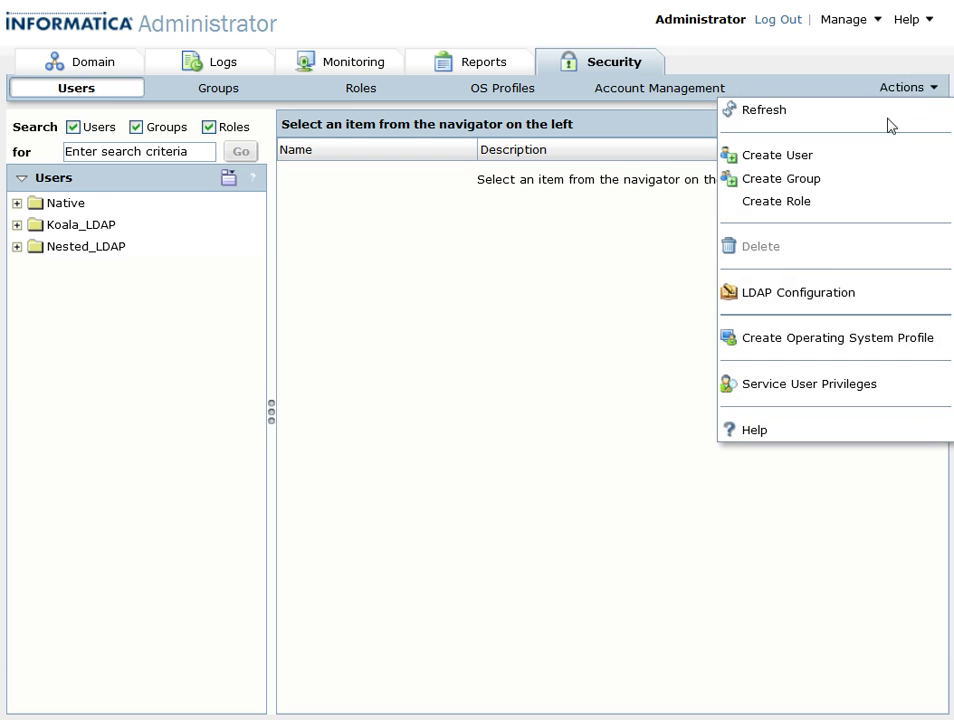
pyautogui.click(821, 300)
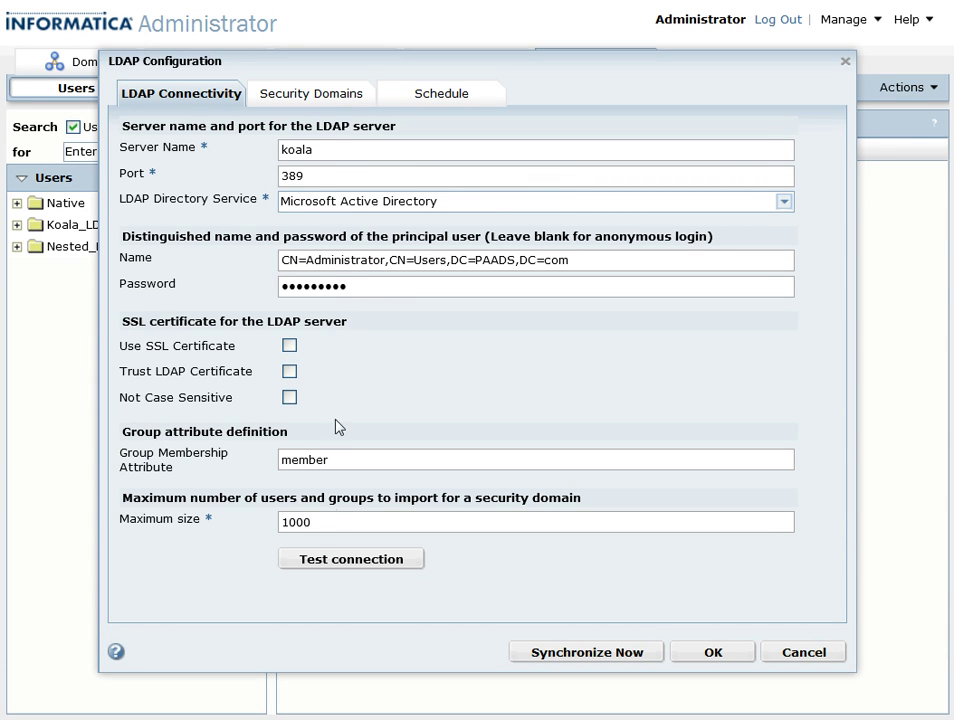
pyautogui.click(335, 562)
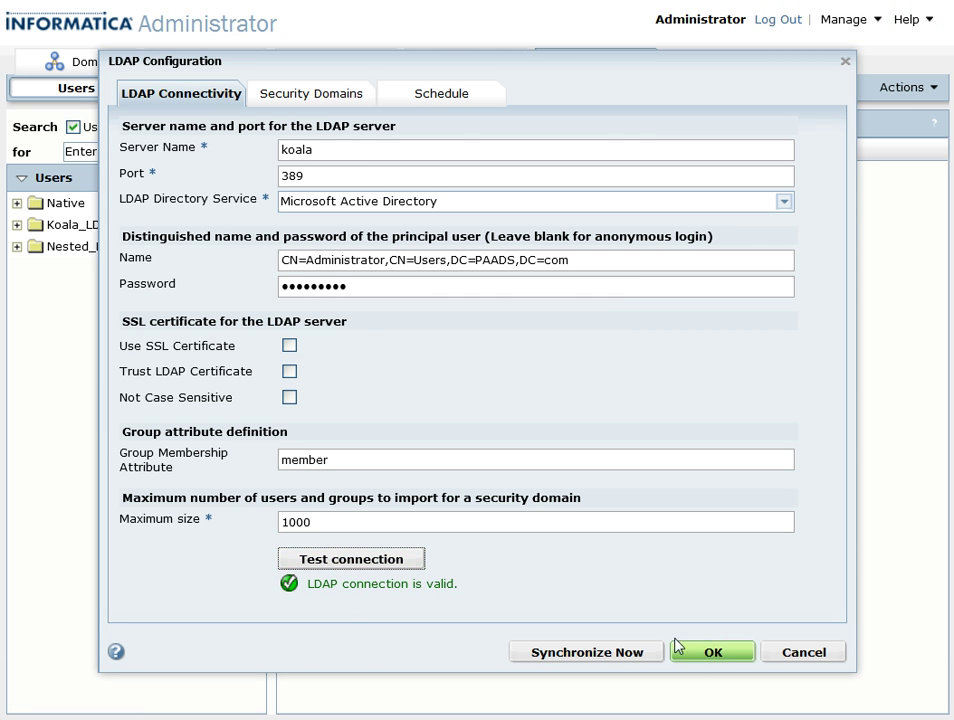
# Display the search bases and filters of the Nested_LDAP security domain.
pyautogui.click(309, 96)
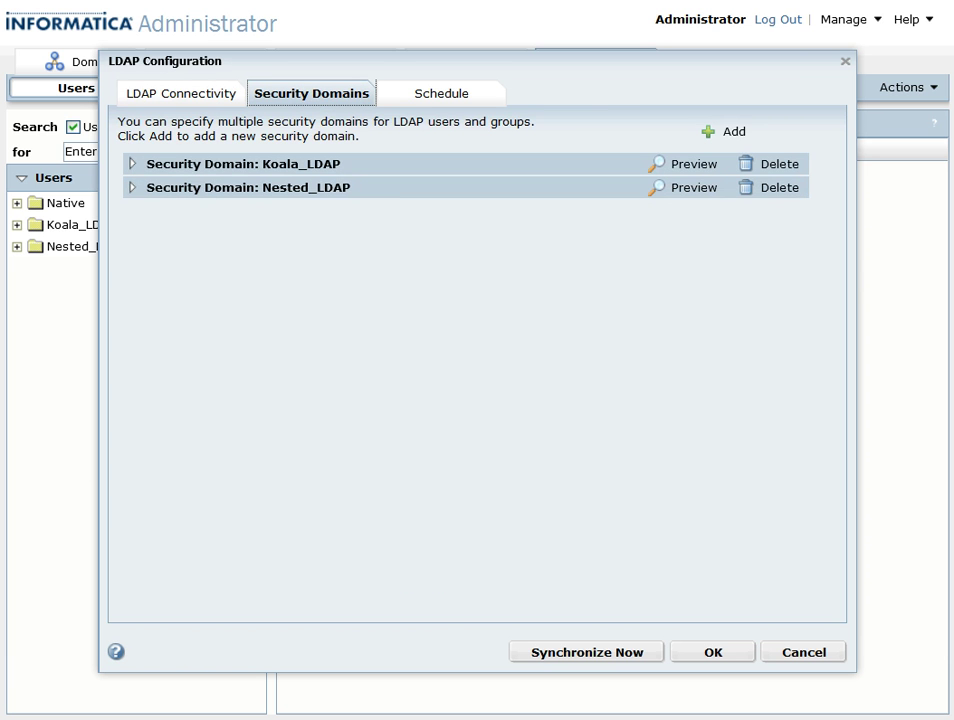
pyautogui.click(132, 192)
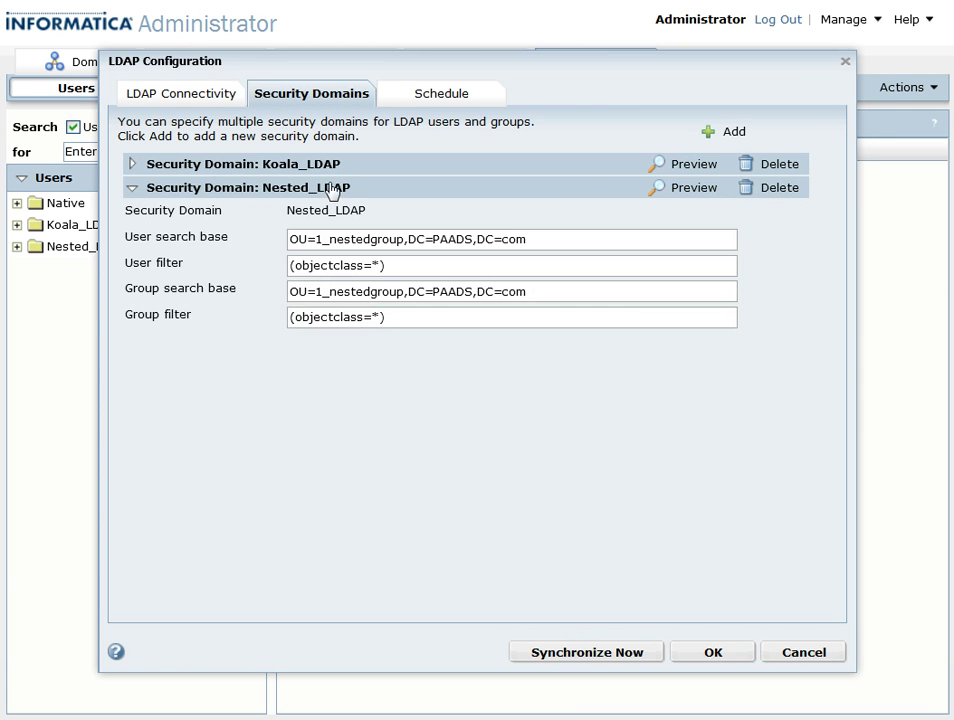
pyautogui.click(731, 140)
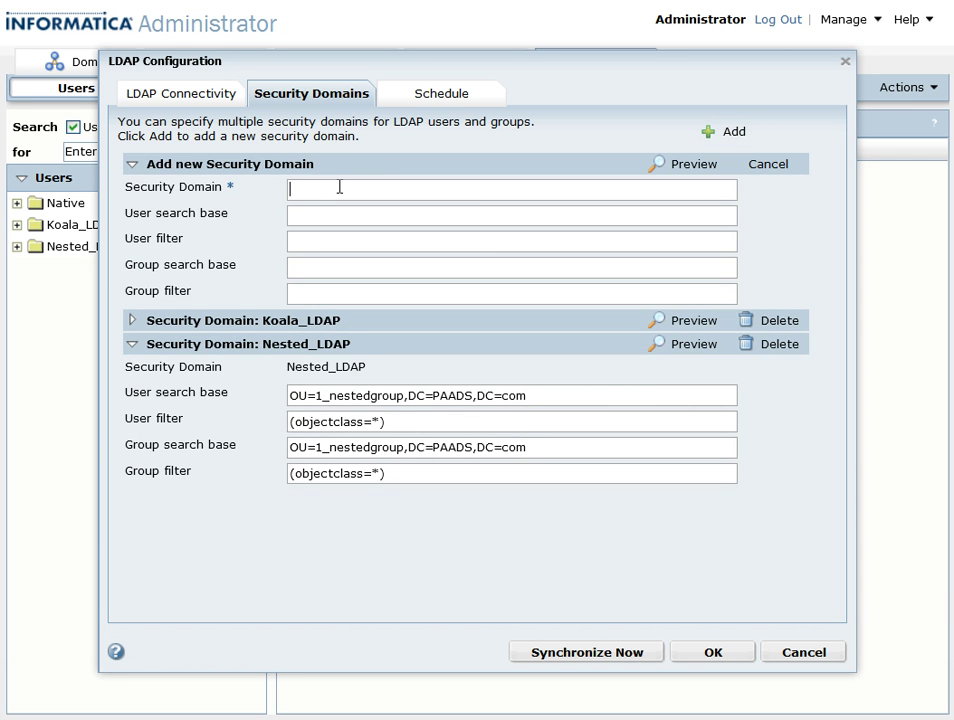
pyautogui.write('nested')
pyautogui.click(749, 175)
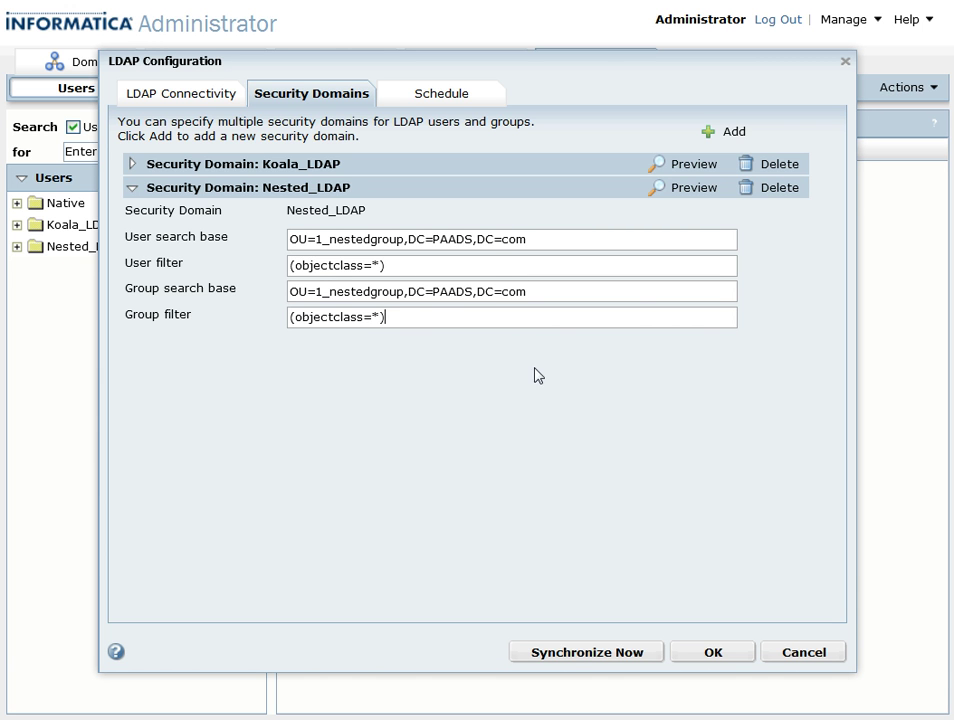
# Preview the groups and users of the Nested_LDAP security domain, and close the preview.
pyautogui.click(693, 188)
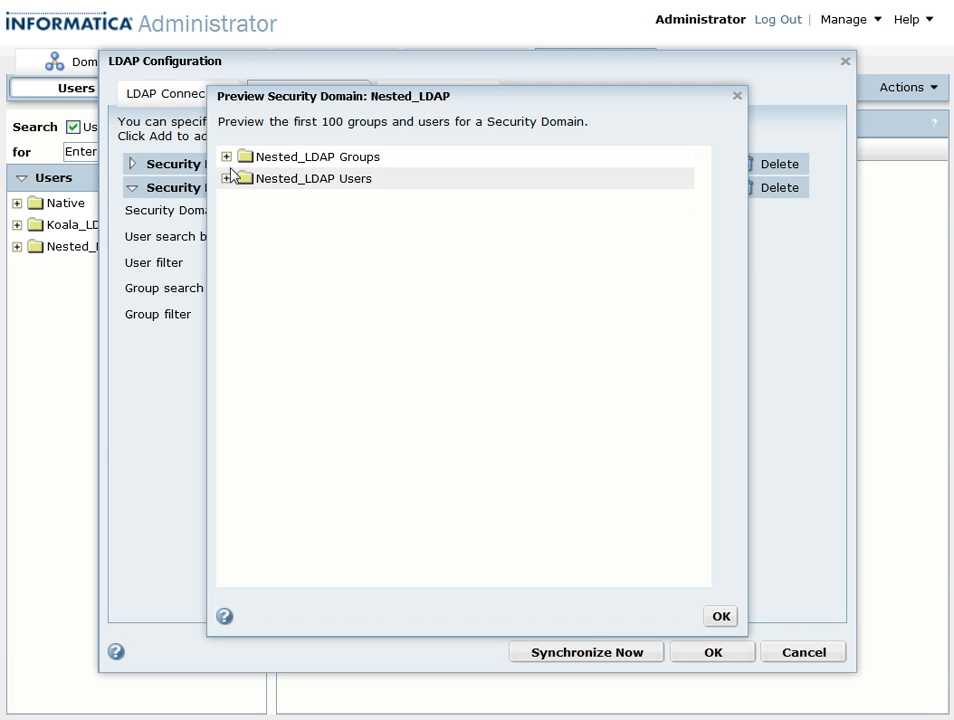
pyautogui.click(225, 158)
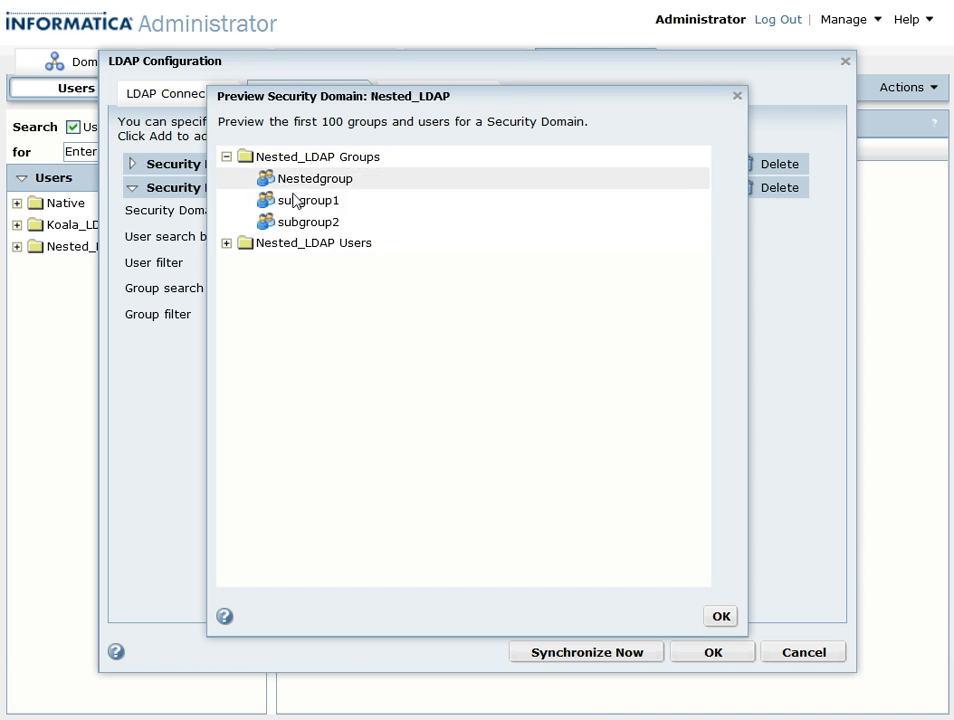
pyautogui.click(227, 244)
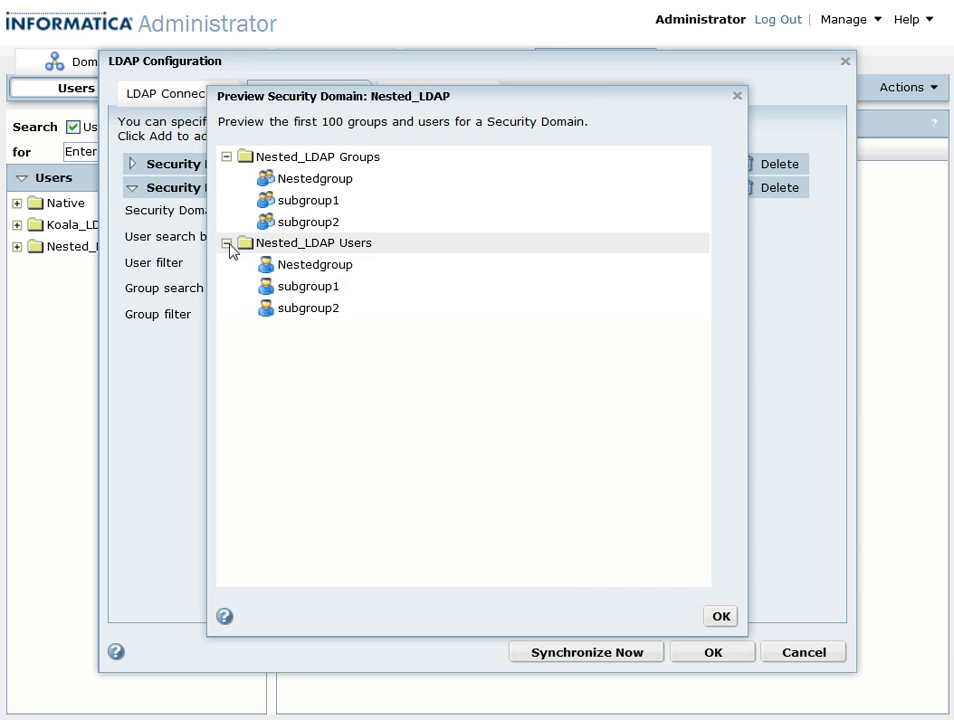
pyautogui.click(721, 617)
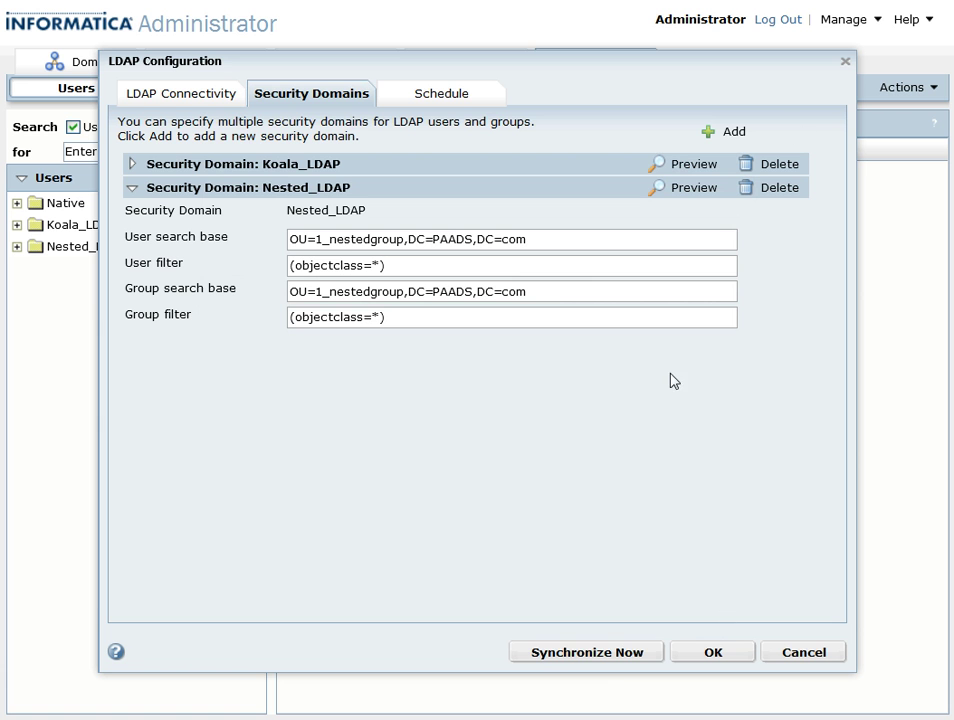
# Synchronize the LDAP security domains and expand Nested_LDAP in the user list.
pyautogui.click(603, 655)
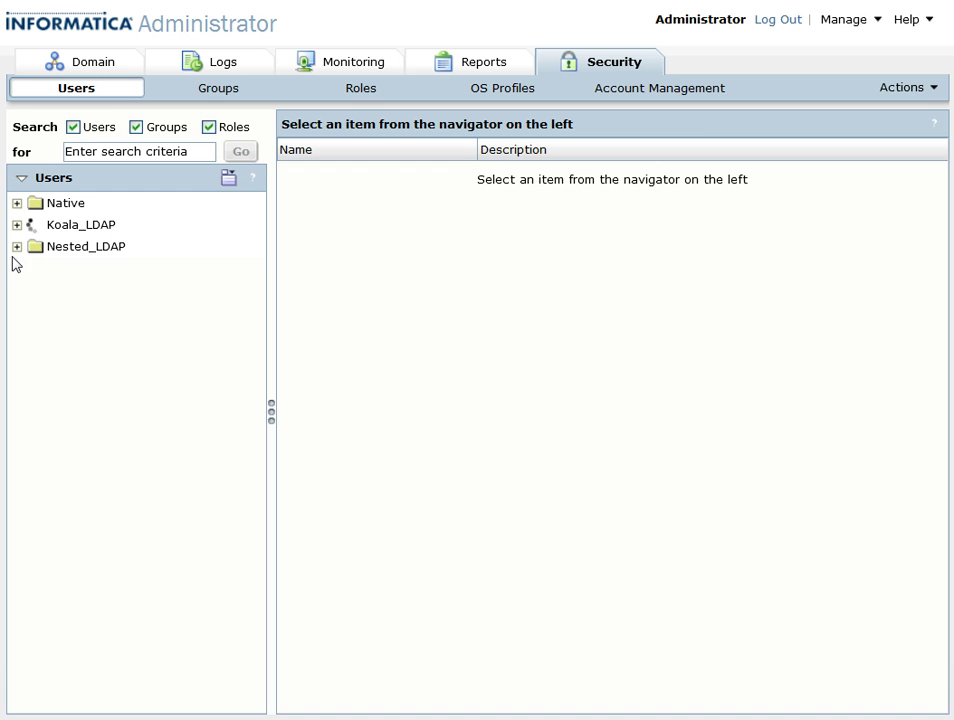
pyautogui.click(17, 247)
pyautogui.click(85, 256)
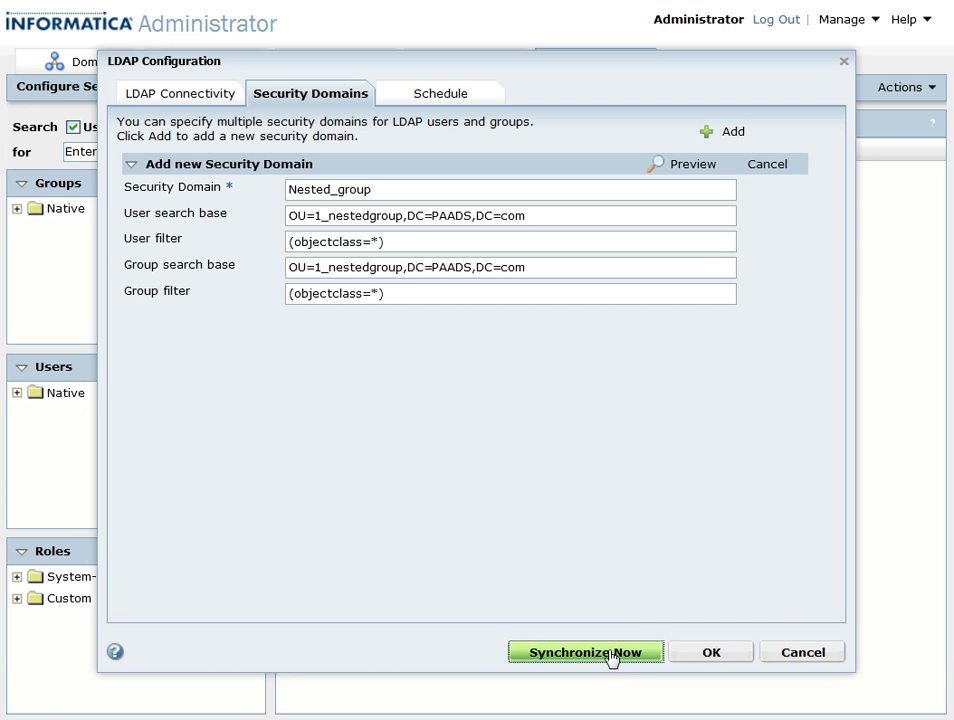
# Synchronize the new Nested_group security domain and inspect Nestedgroup and subgroup1 in its group hierarchy.
pyautogui.click(611, 655)
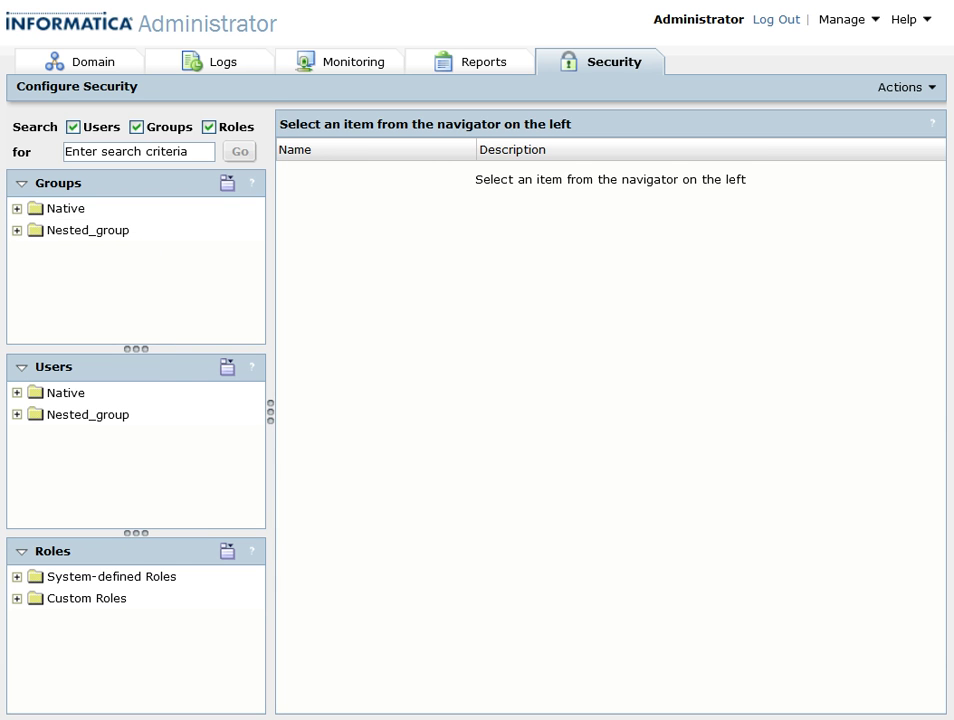
pyautogui.click(16, 231)
pyautogui.click(37, 253)
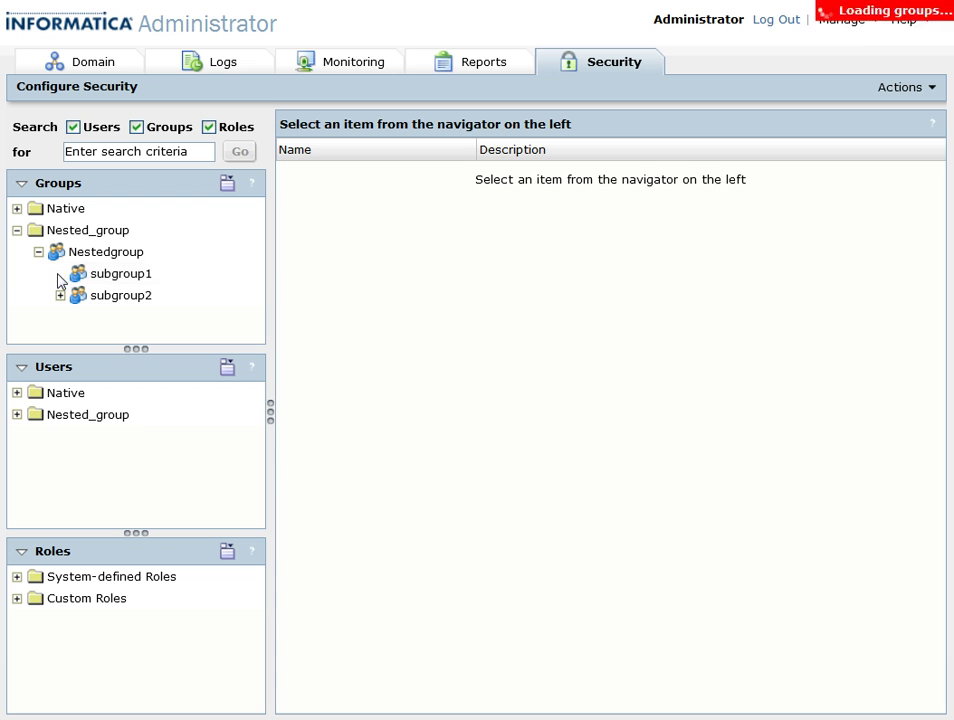
pyautogui.click(59, 275)
pyautogui.click(124, 280)
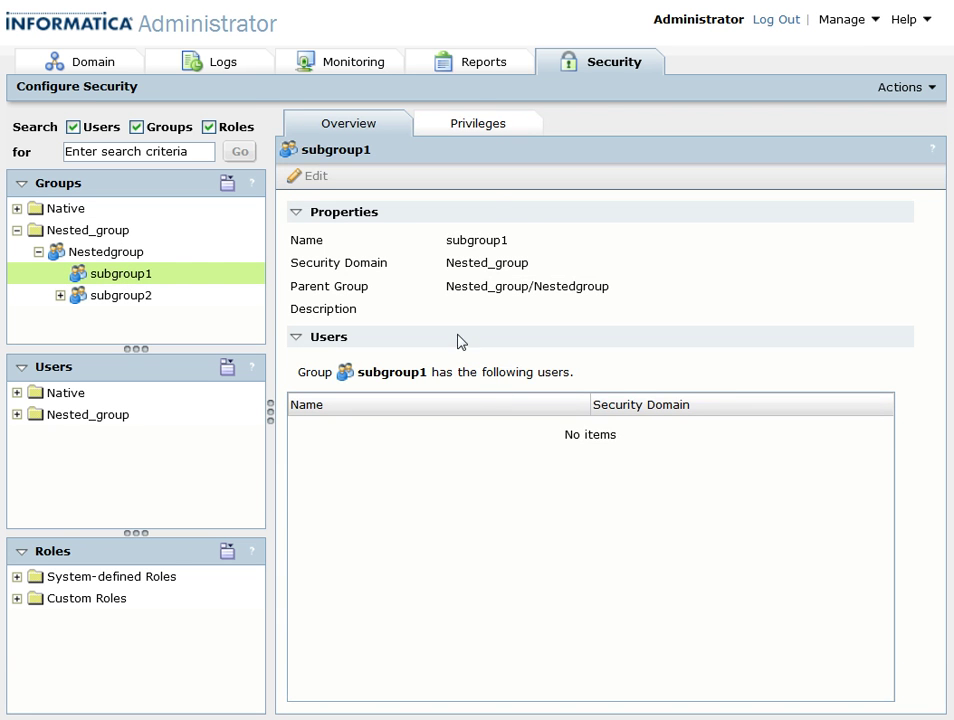
pyautogui.click(140, 257)
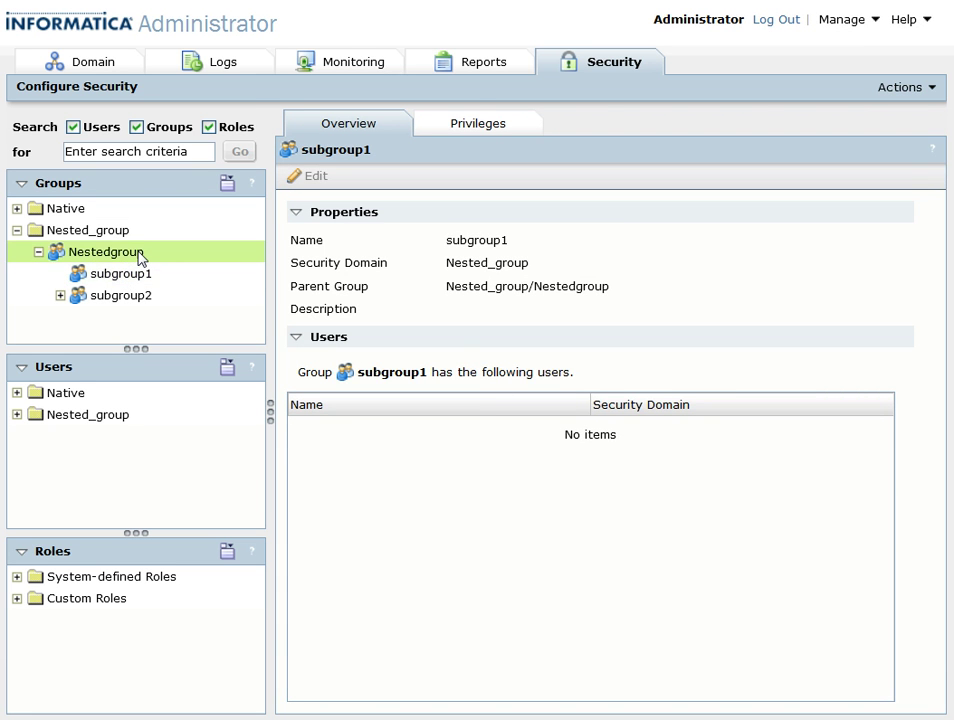